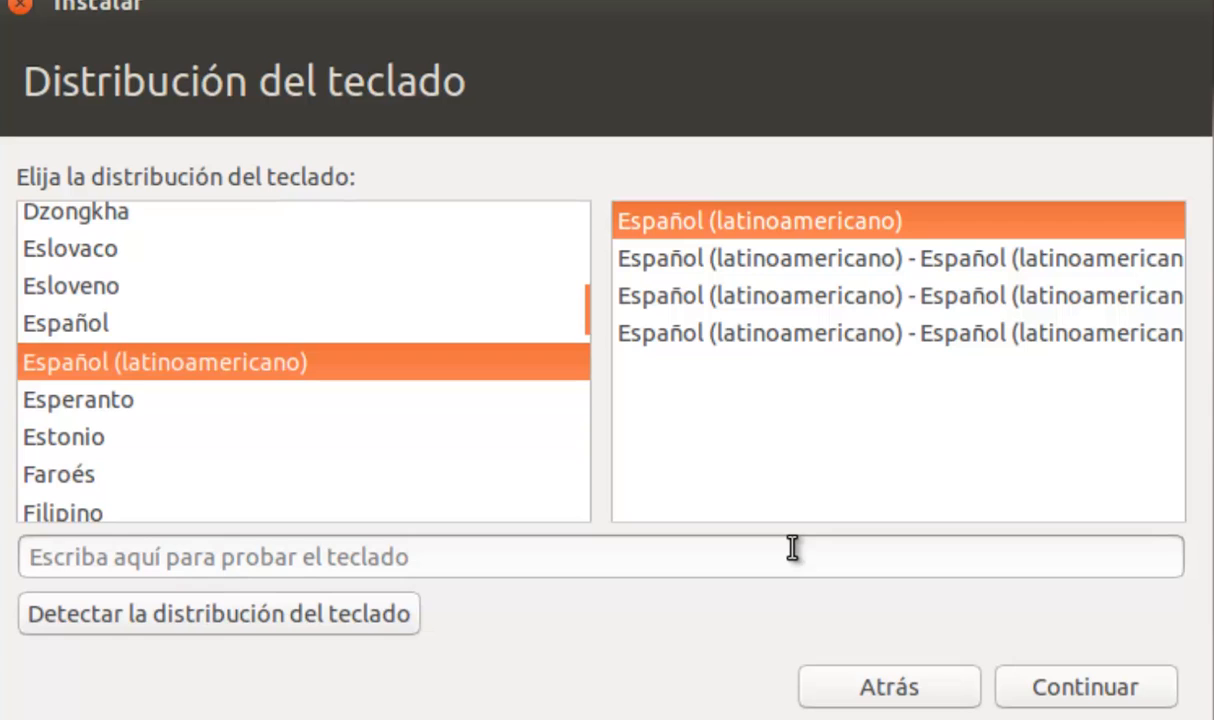
# Choose the Español keyboard layout, standard variant, and continue the installation
pyautogui.click(158, 320)
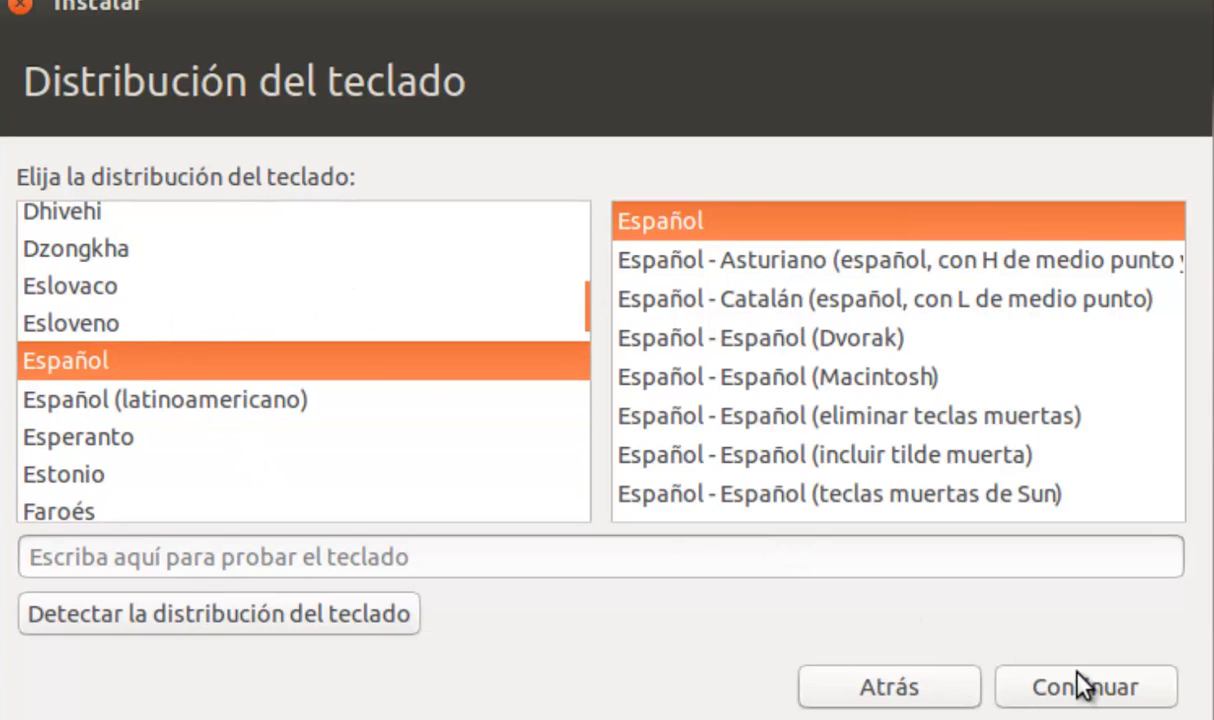
pyautogui.click(1081, 686)
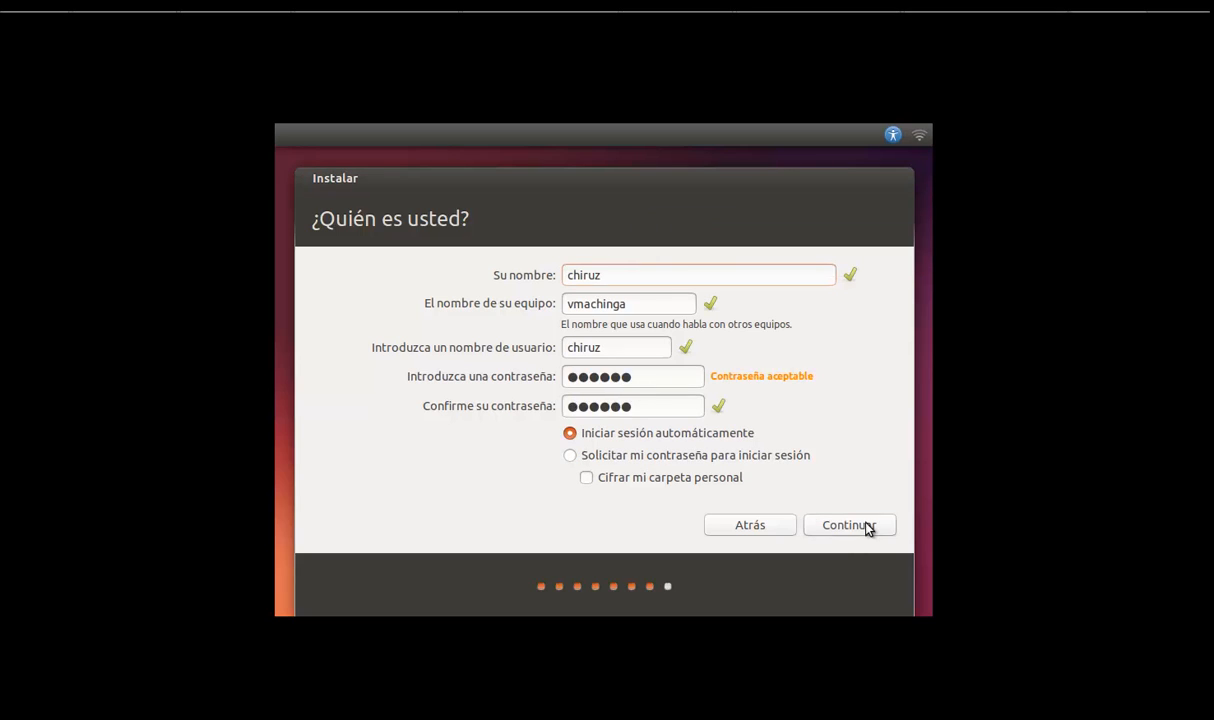
# Accept the filled-in user account details, postpone the Ubuntu One sign-in and restart the machine
pyautogui.click(867, 527)
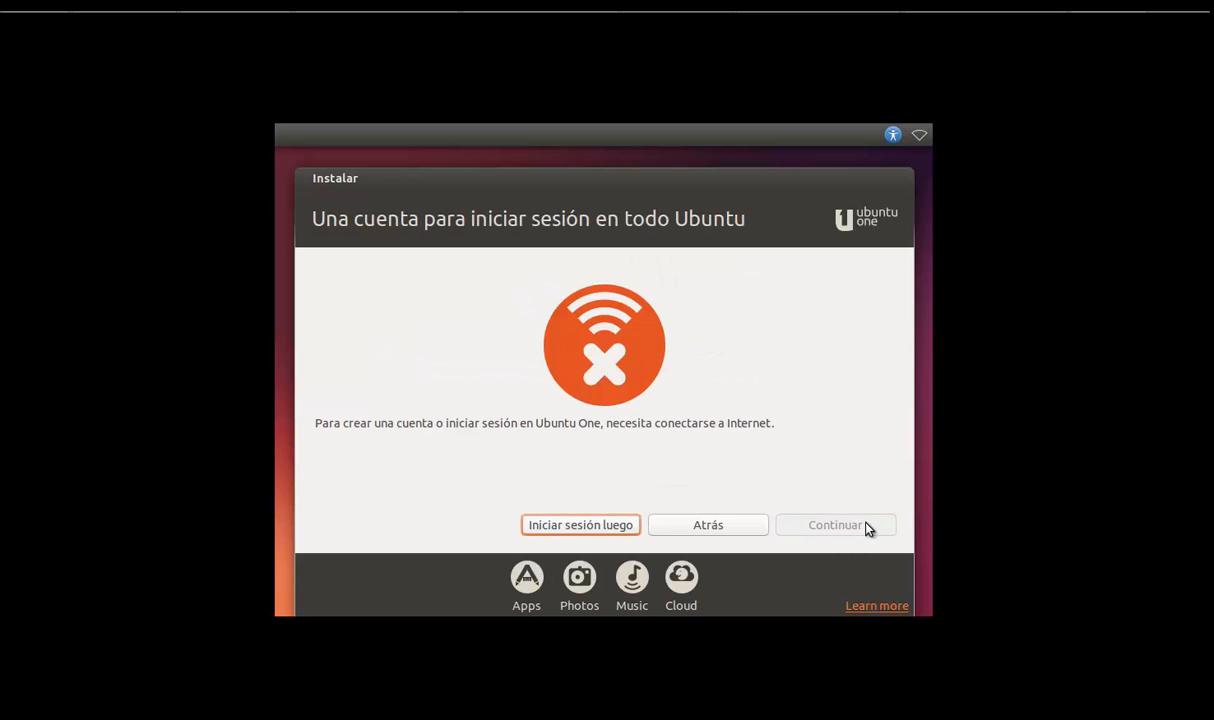
pyautogui.click(596, 522)
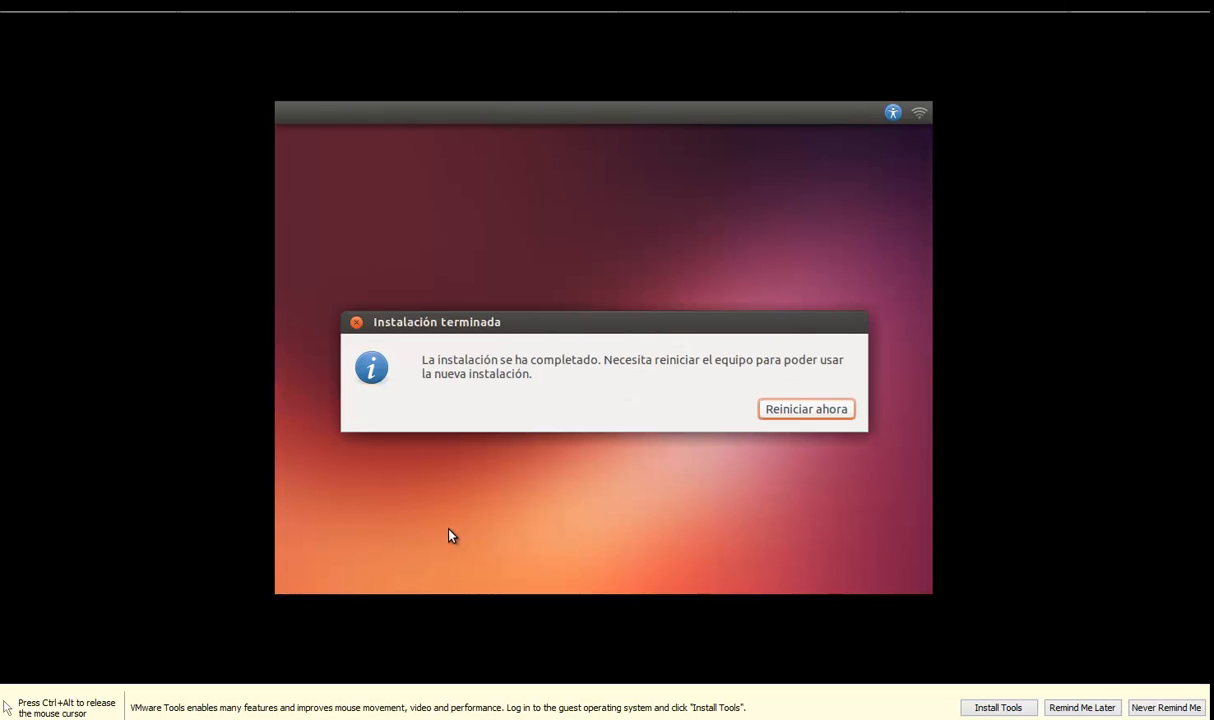
pyautogui.click(810, 410)
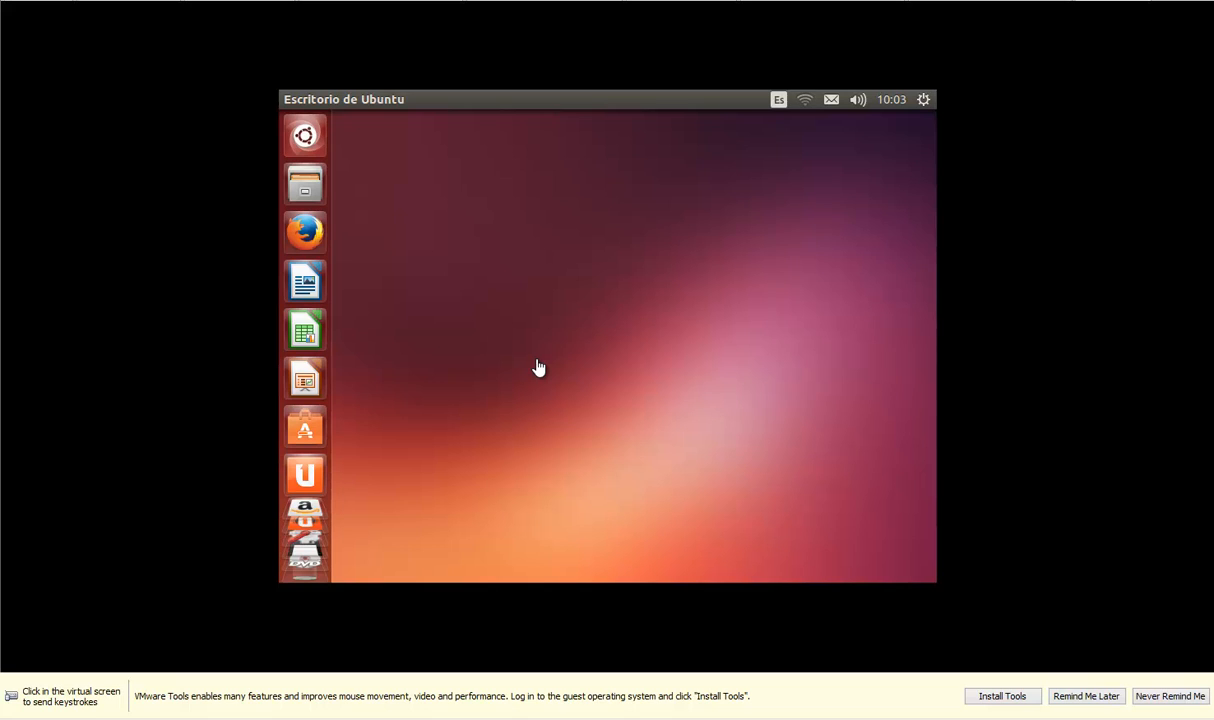
# Open the wired connection Conexión cableada 1 for editing from the network connection settings
pyautogui.click(808, 108)
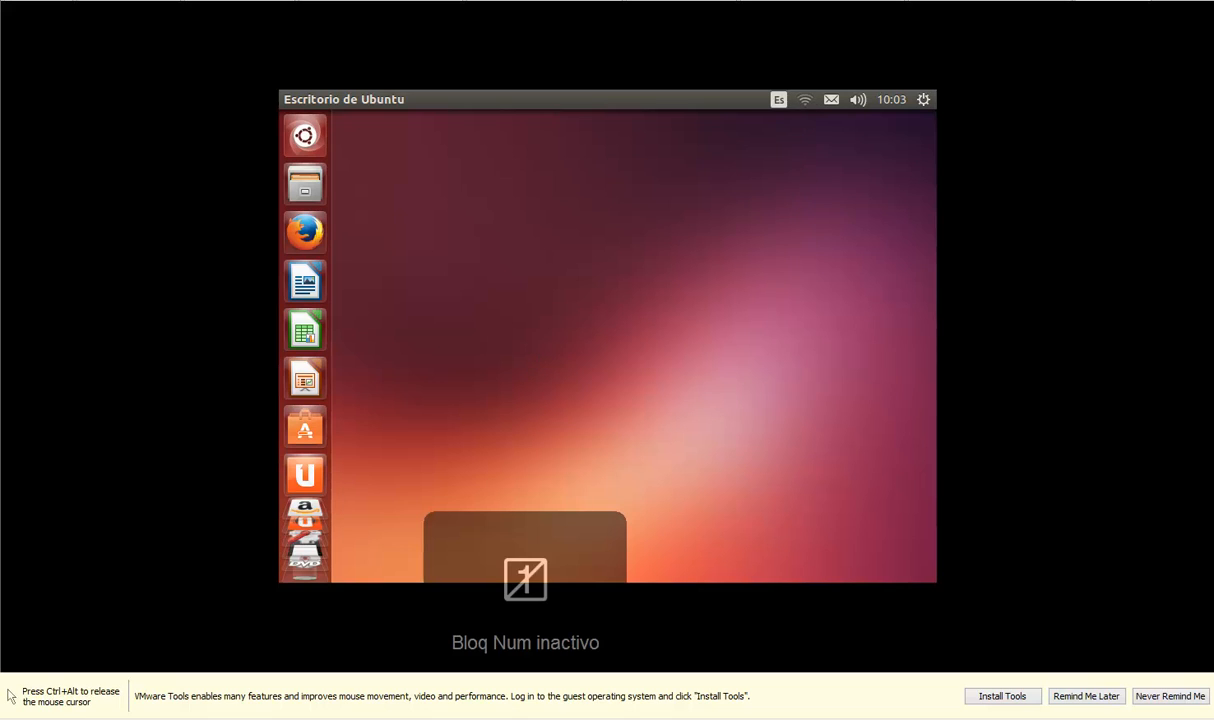
pyautogui.click(806, 100)
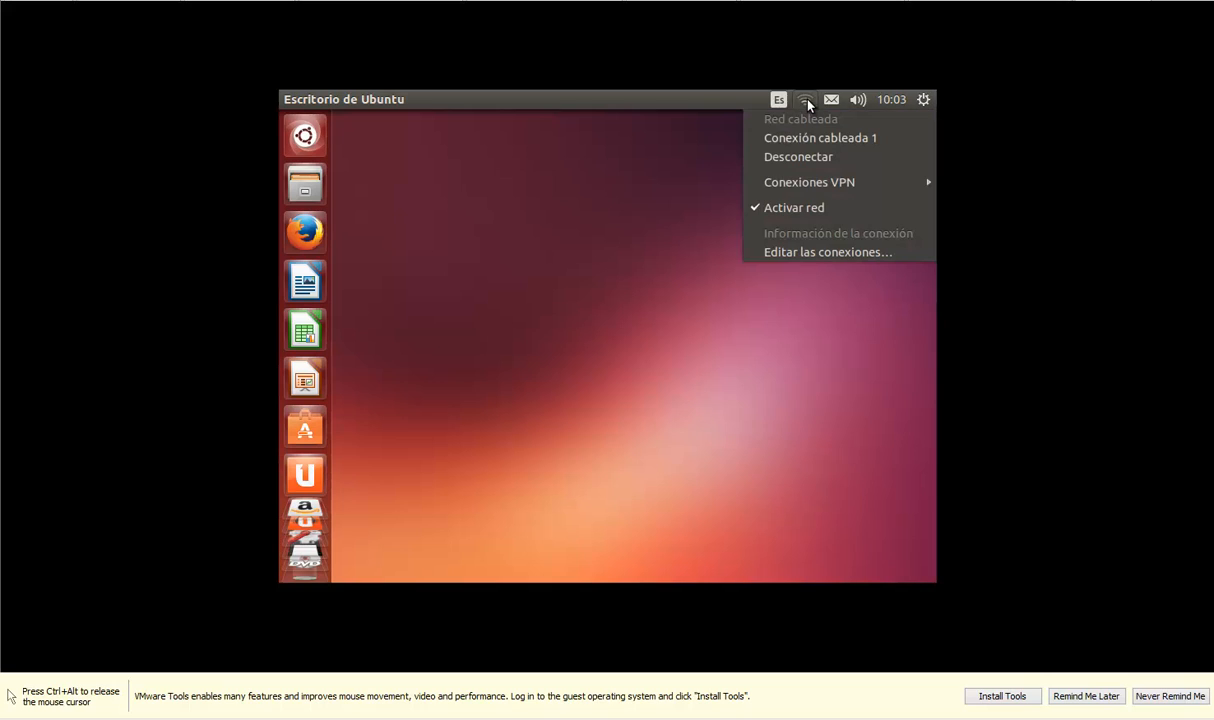
pyautogui.click(835, 257)
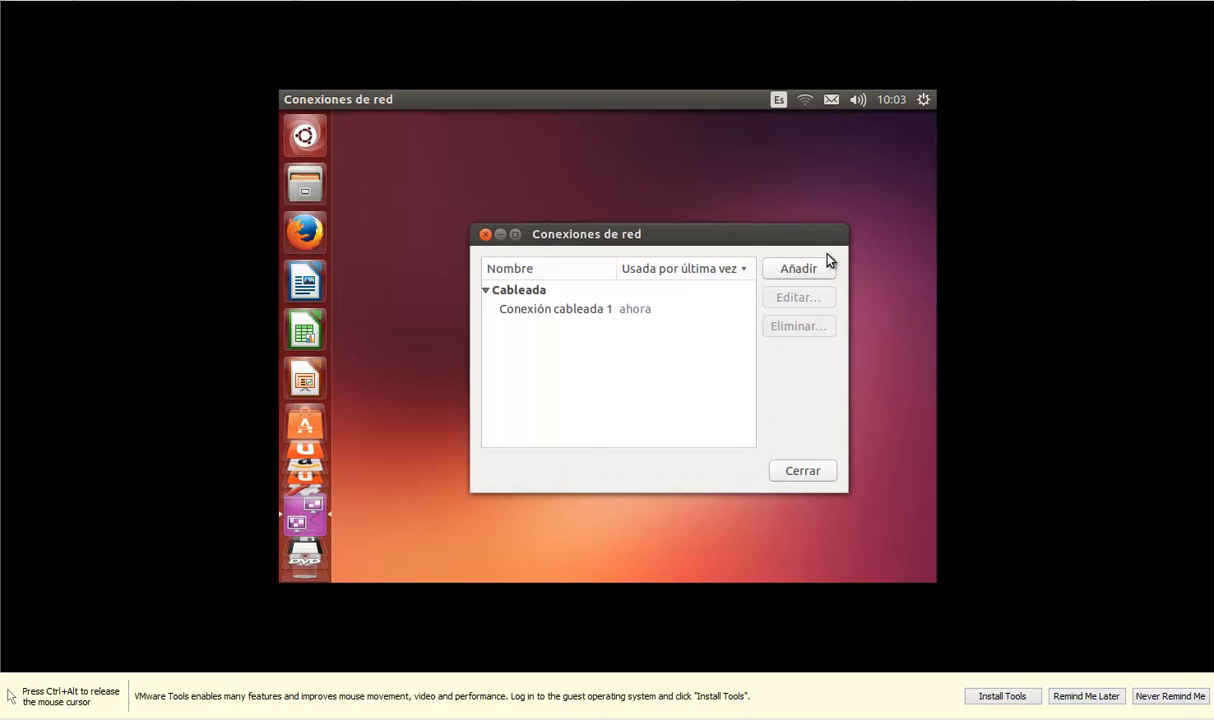
pyautogui.click(583, 314)
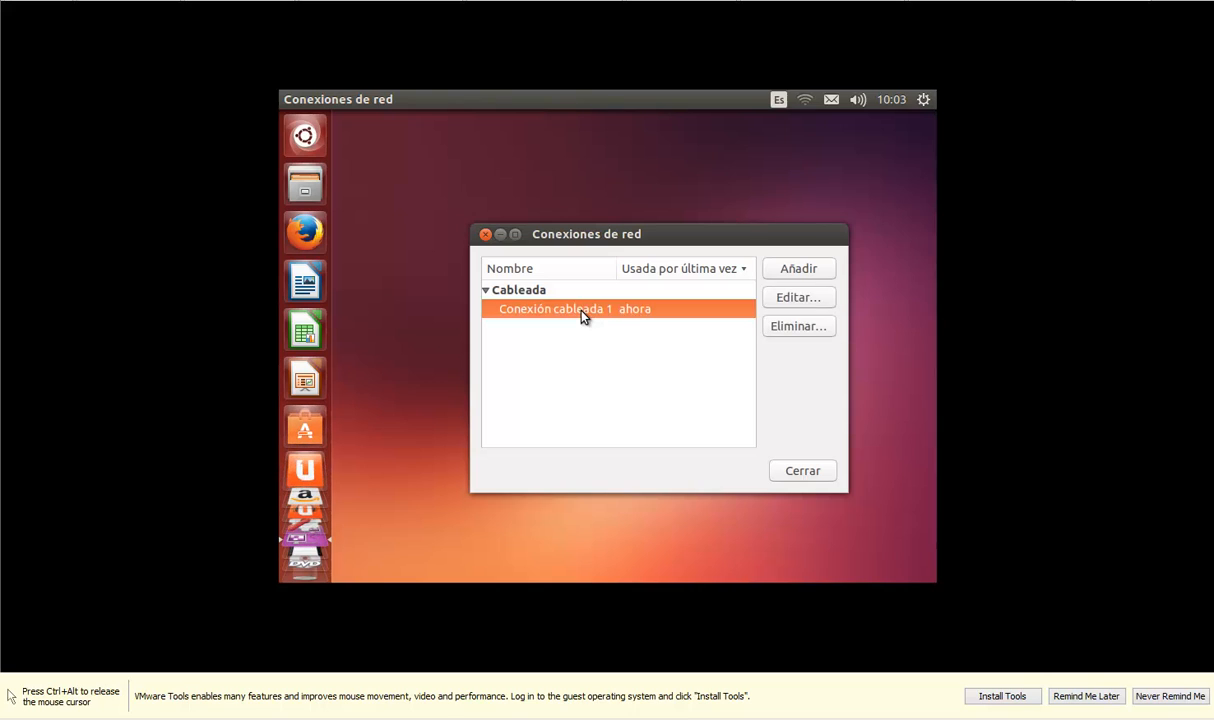
pyautogui.click(799, 300)
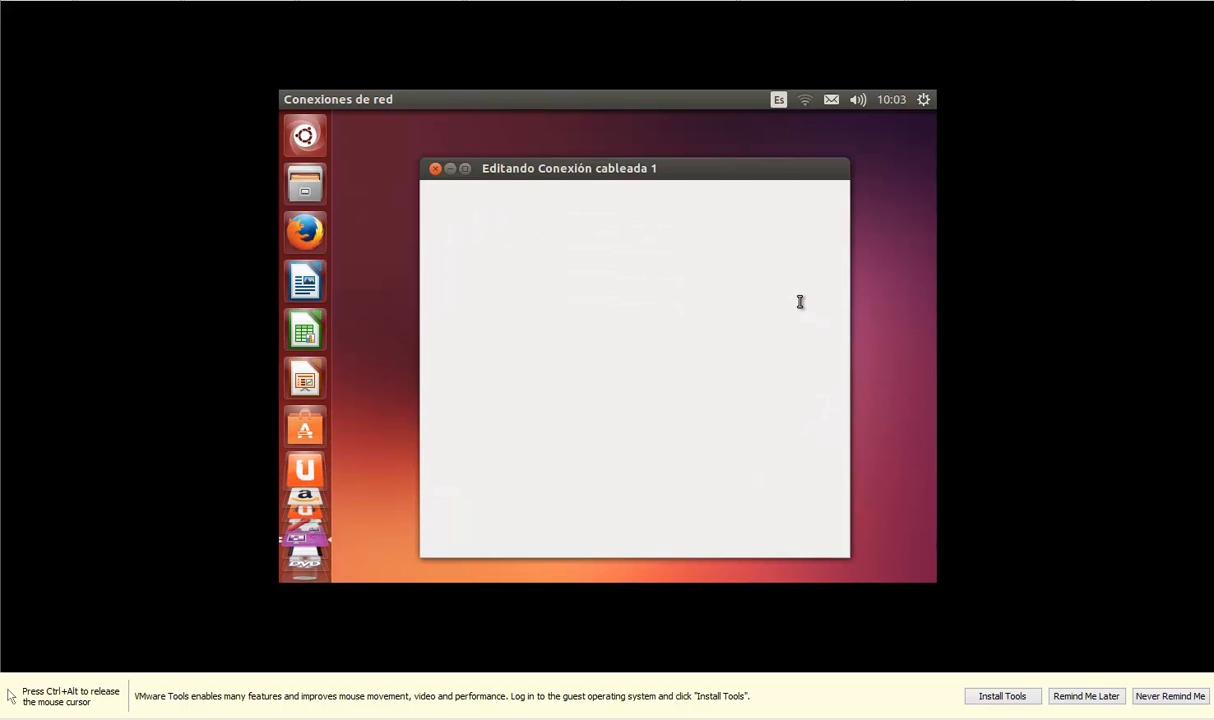
# Set the IPv4 method of the wired connection to Manual
pyautogui.click(703, 228)
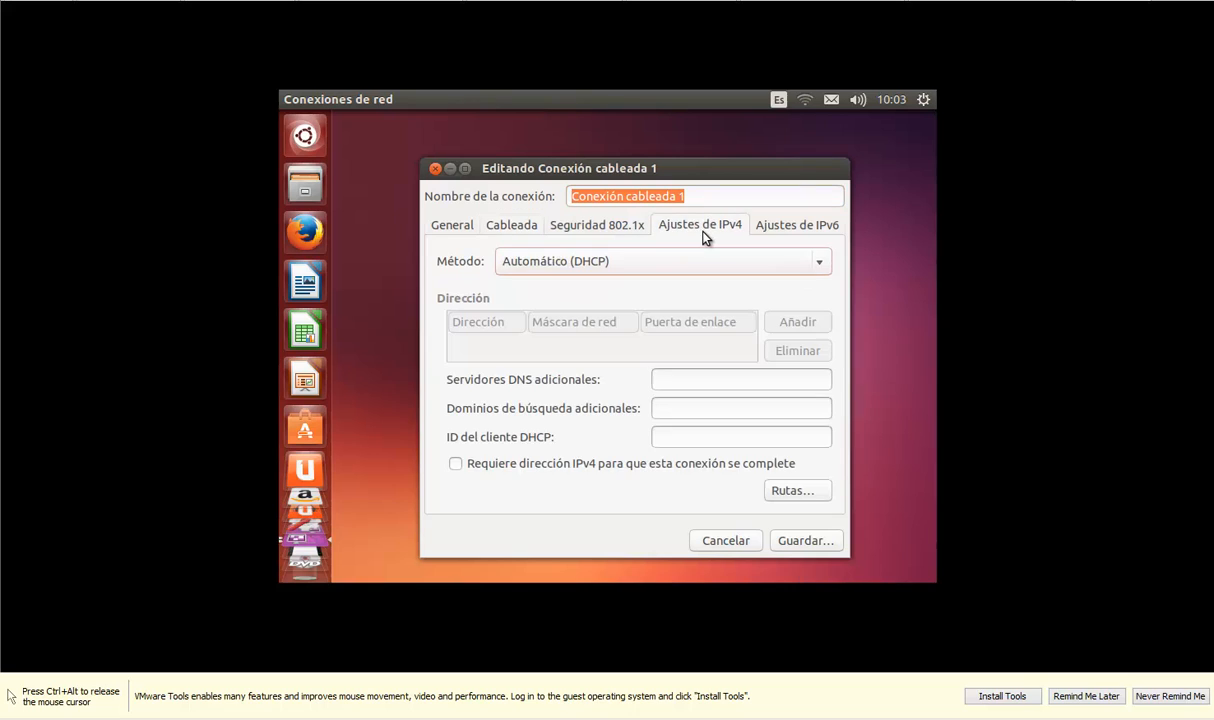
pyautogui.click(680, 262)
pyautogui.click(680, 262)
pyautogui.click(643, 266)
pyautogui.click(635, 267)
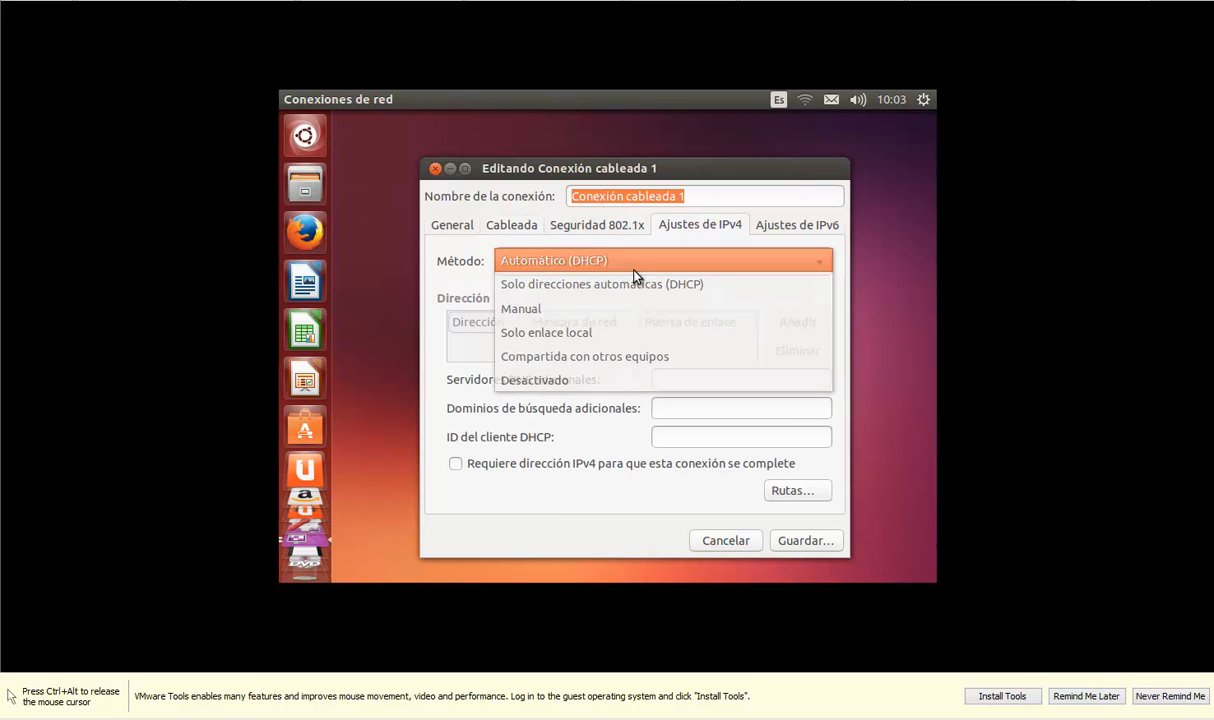
pyautogui.click(595, 267)
pyautogui.click(585, 316)
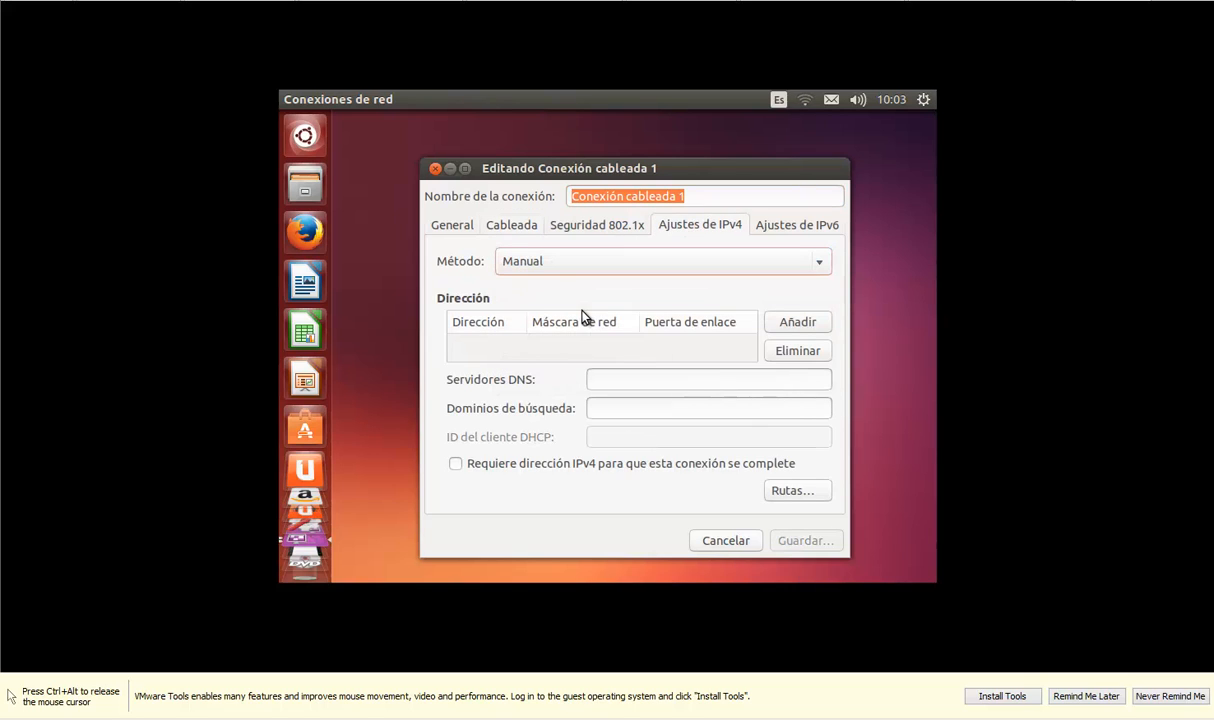
# Add the static IPv4 address 192.168.254.10 with netmask 24 and gateway 192.168.254.254
pyautogui.click(778, 326)
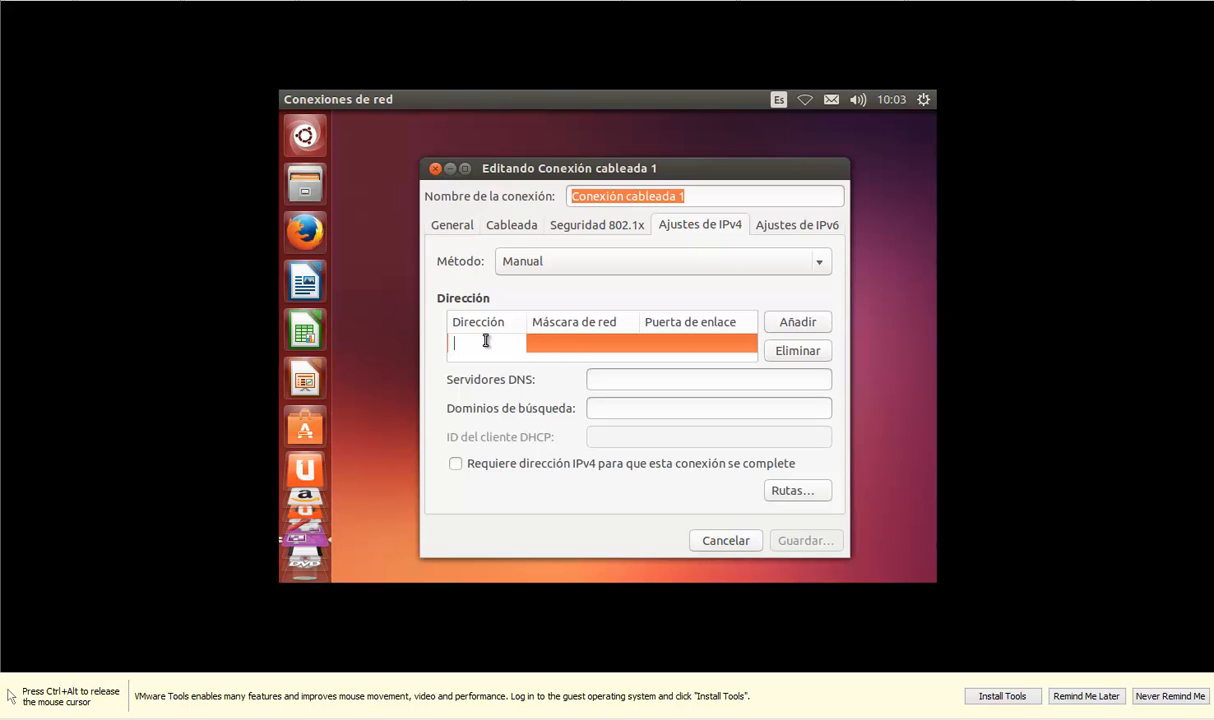
pyautogui.press('Num_Lock')
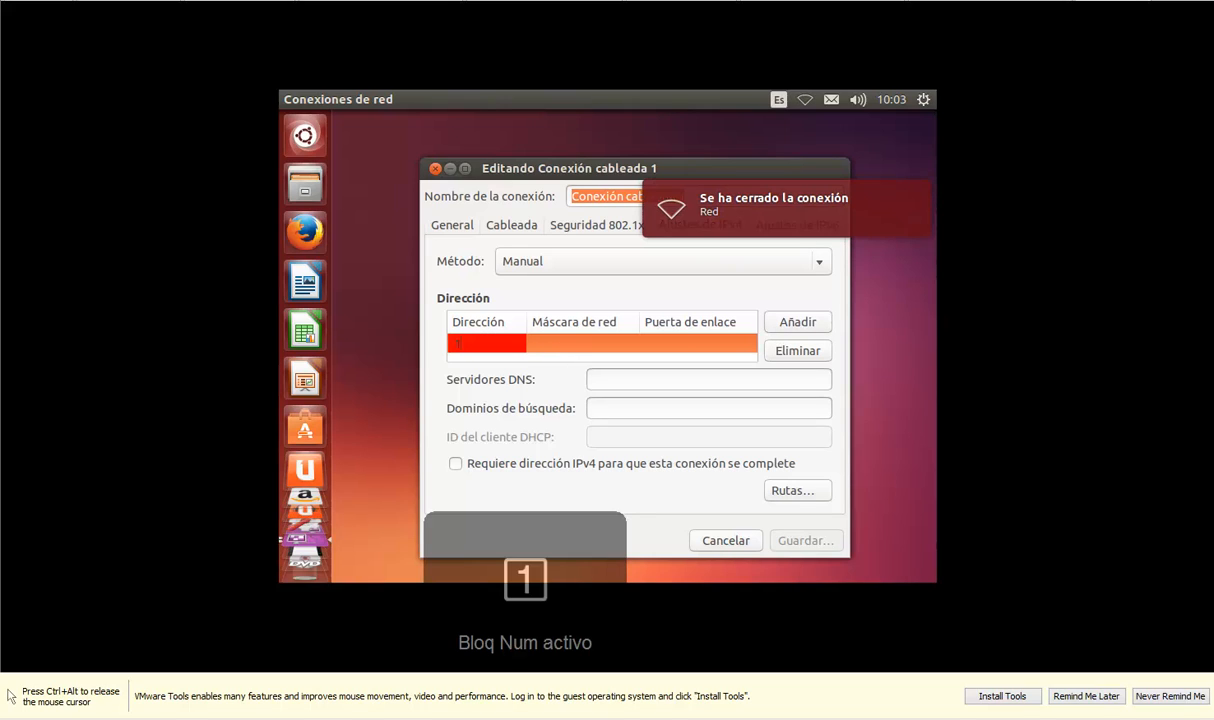
pyautogui.write('192')
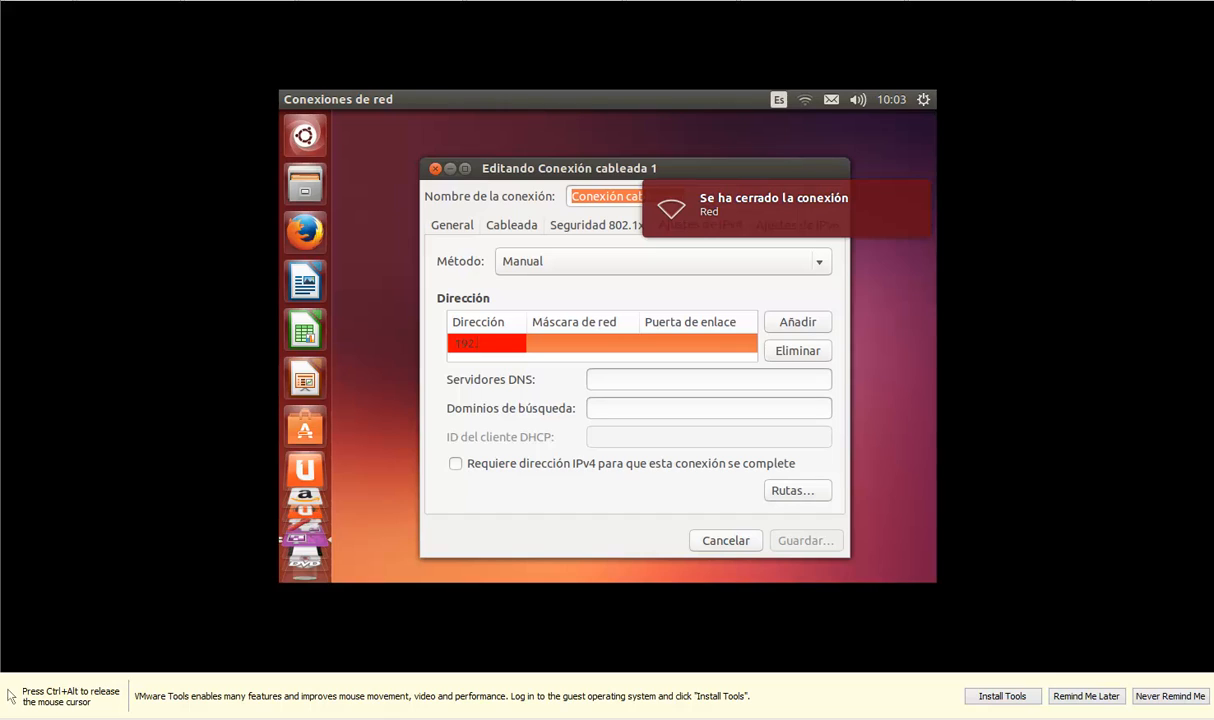
pyautogui.write('.168.254.10')
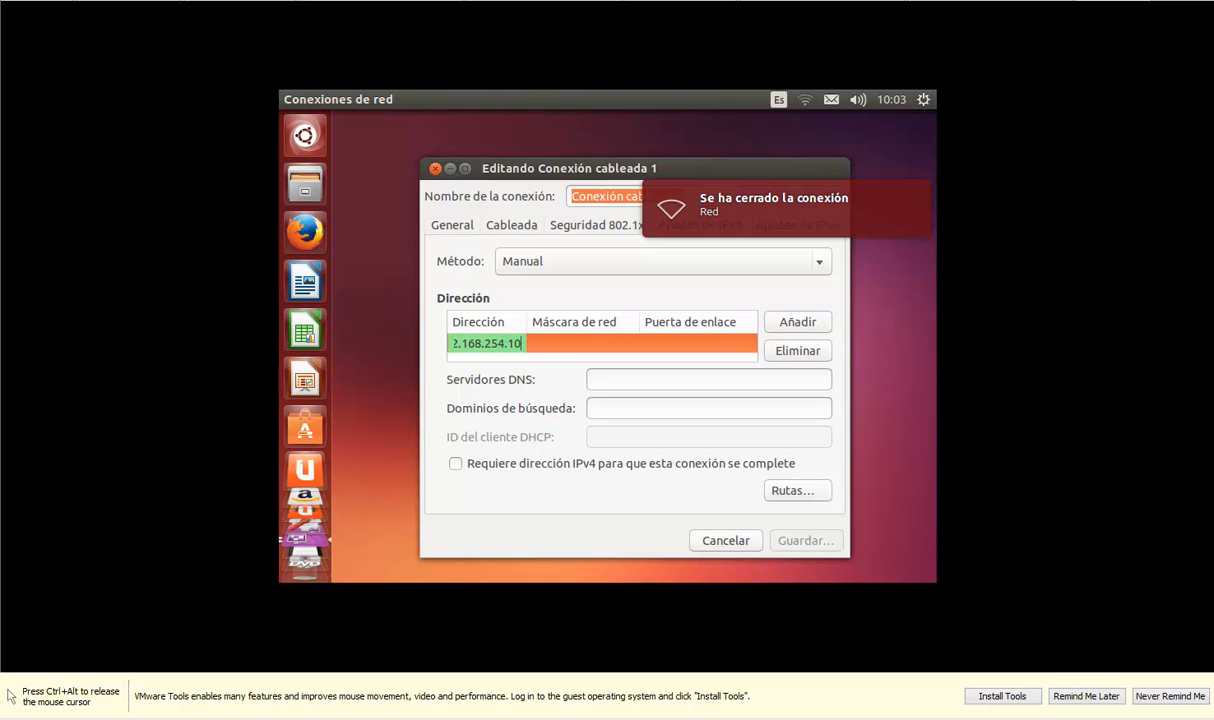
pyautogui.press('Tab')
pyautogui.press('Tab')
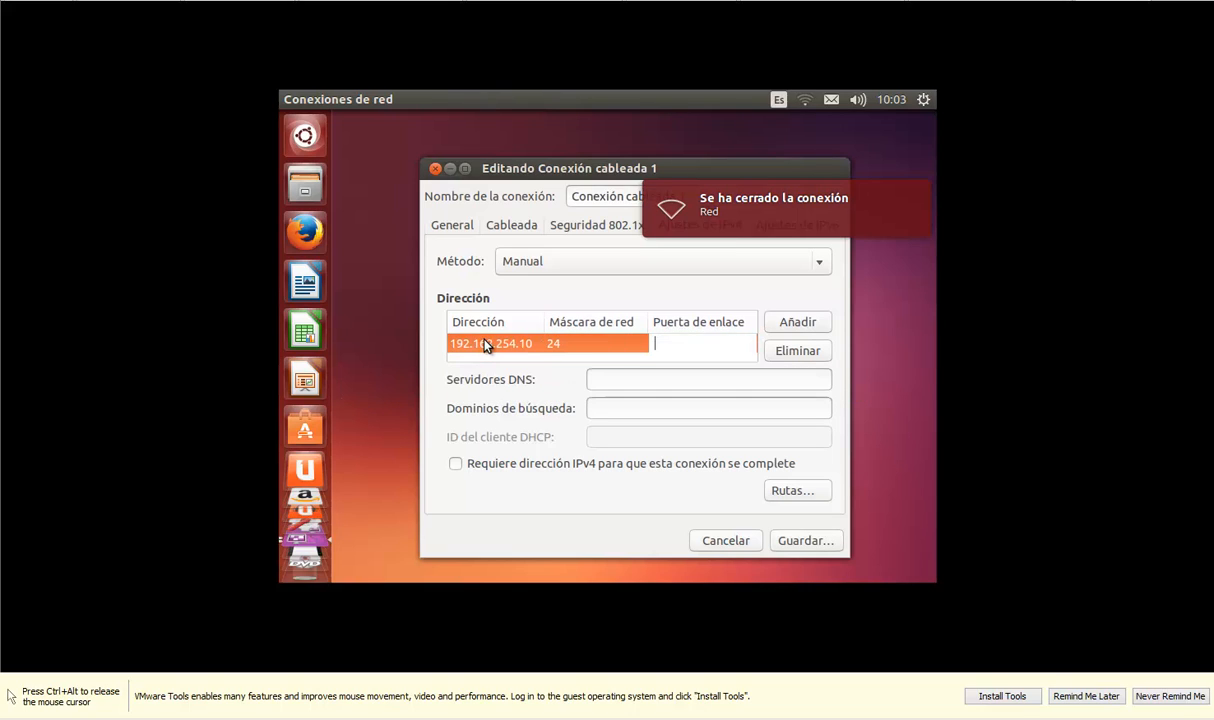
pyautogui.write('192')
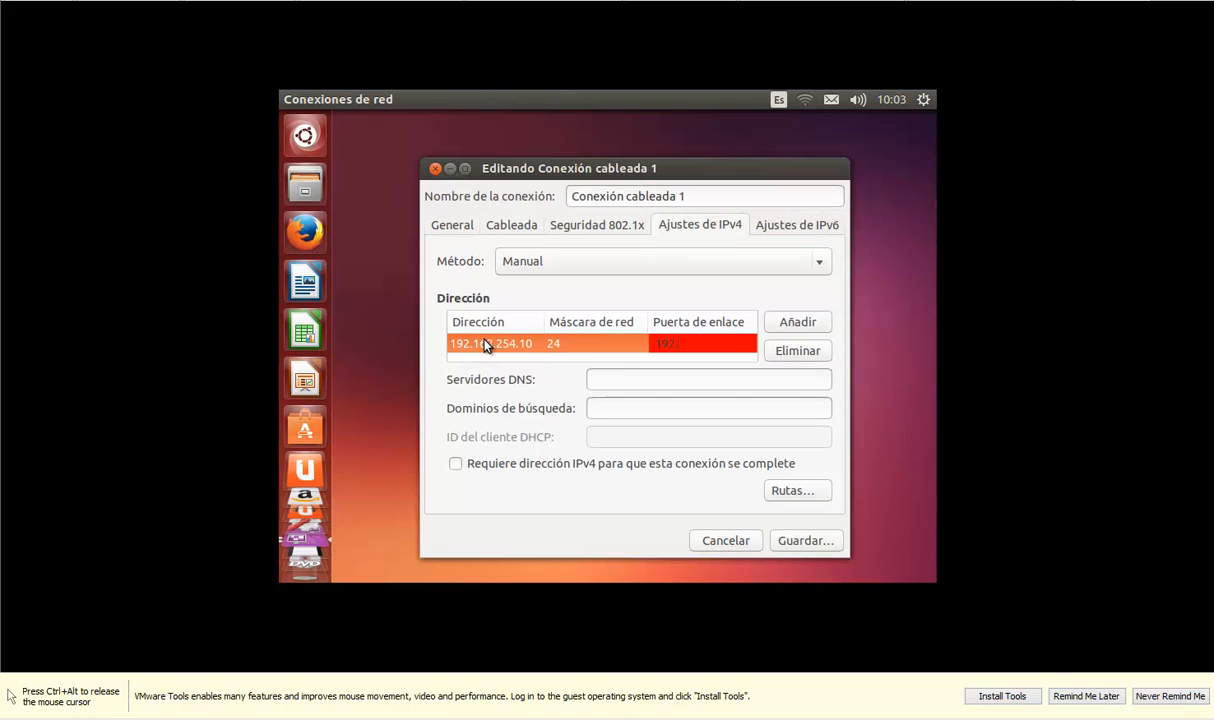
pyautogui.write('.168.254.254')
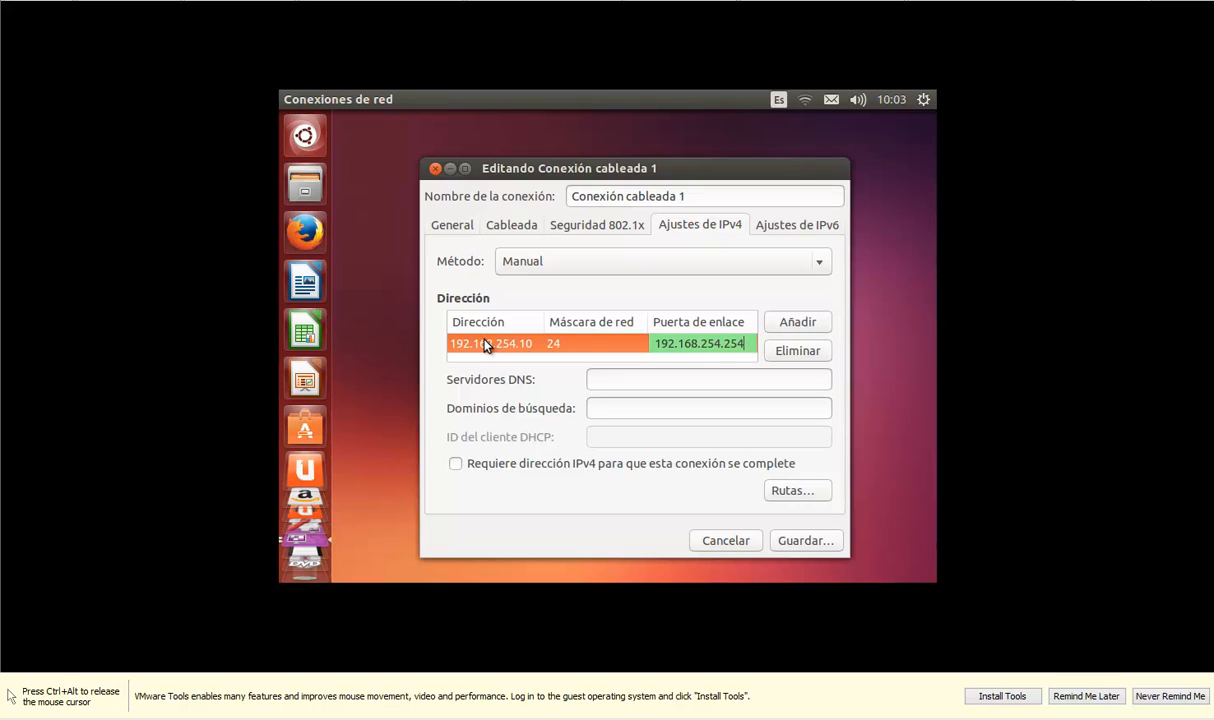
# Set the DNS server to 192.168.254.254, save the wired connection and close the network connections window
pyautogui.click(601, 376)
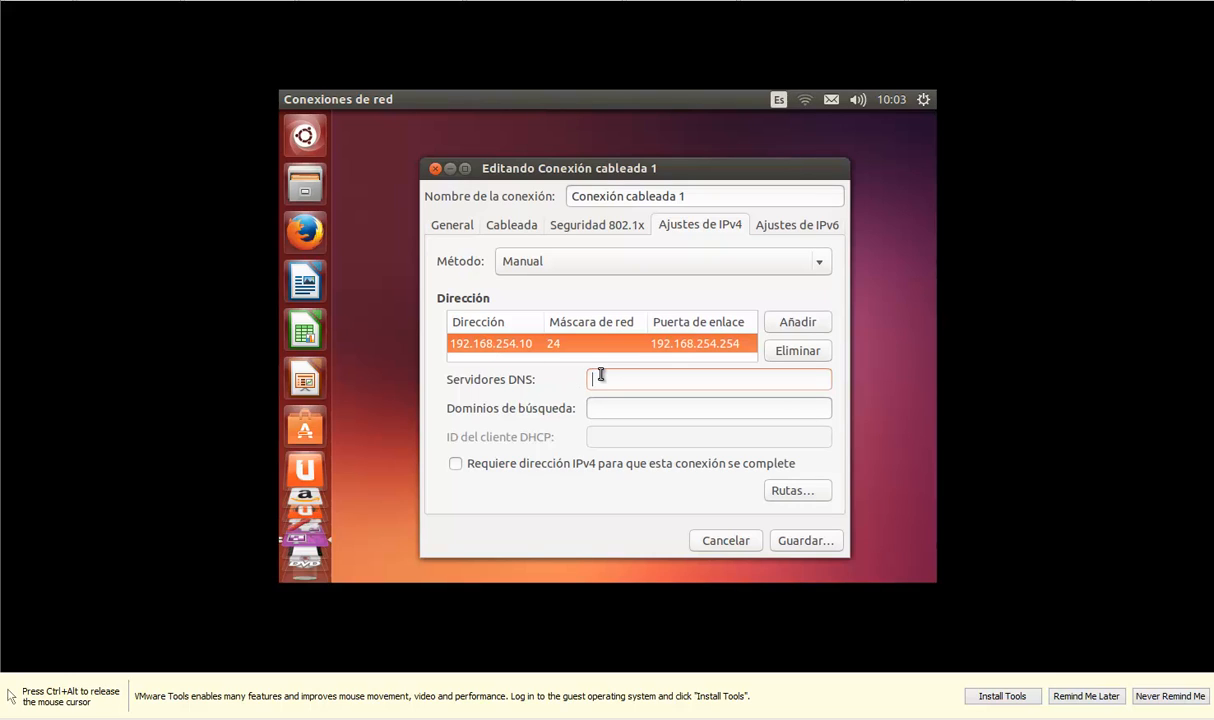
pyautogui.write('192.168.')
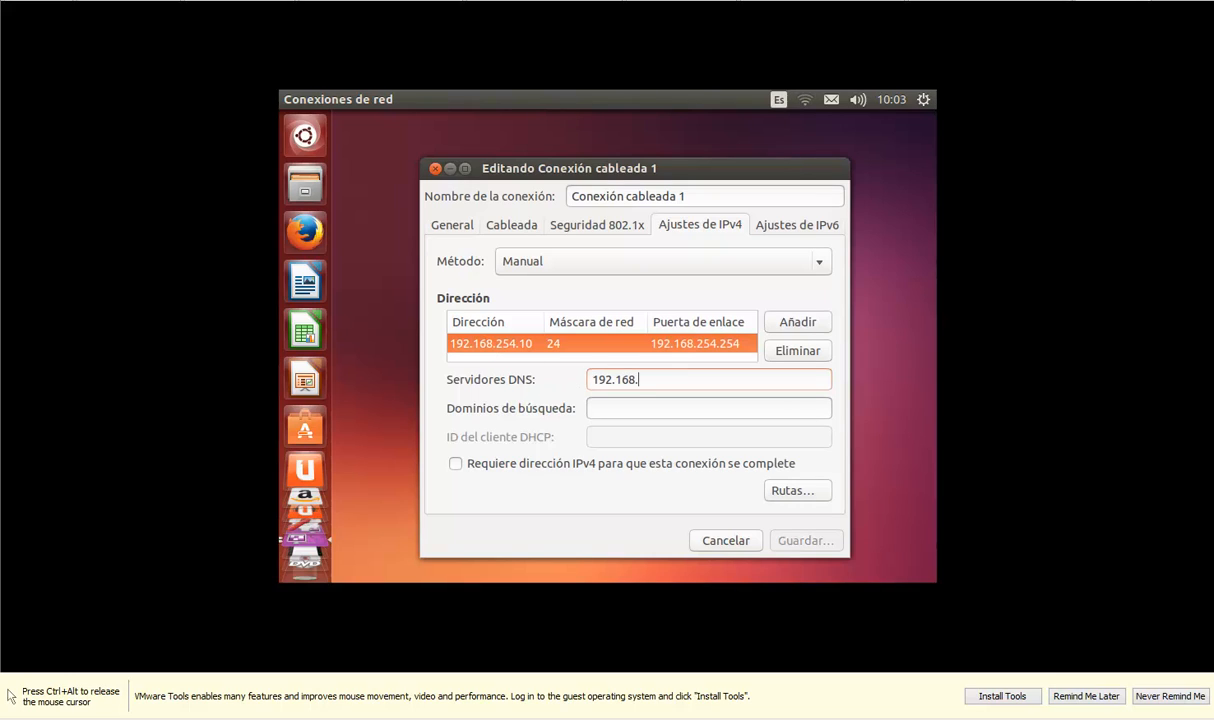
pyautogui.write('254.254')
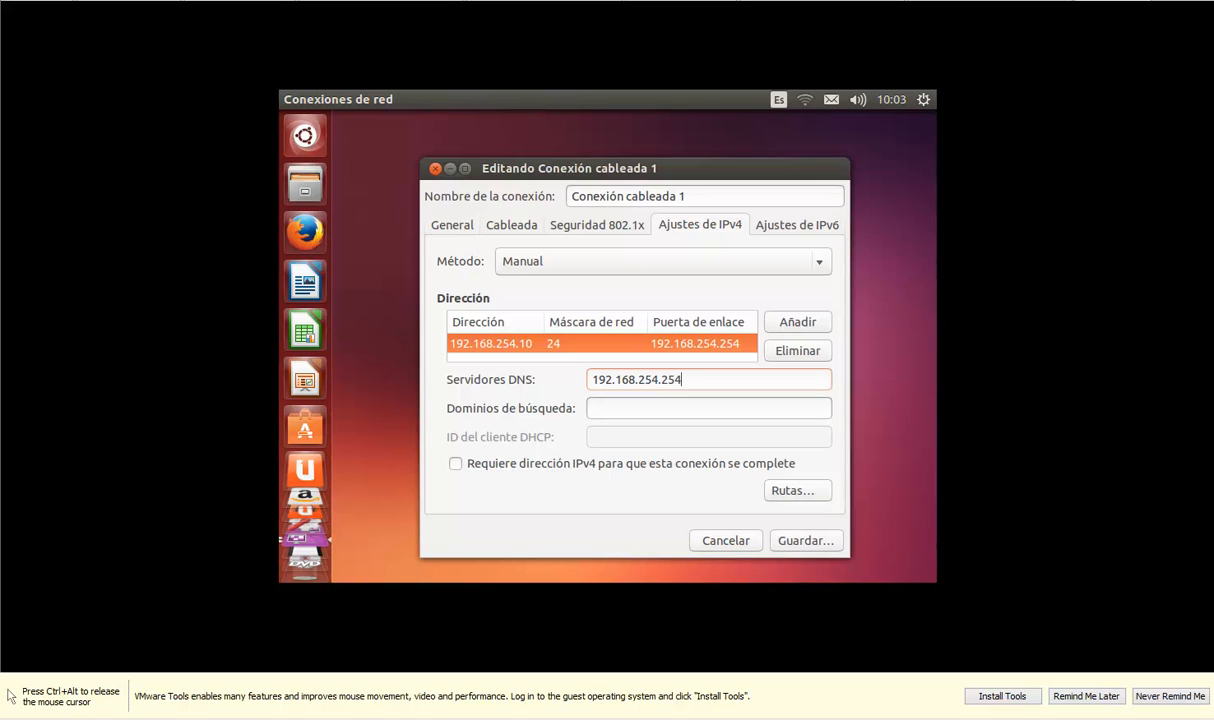
pyautogui.click(806, 541)
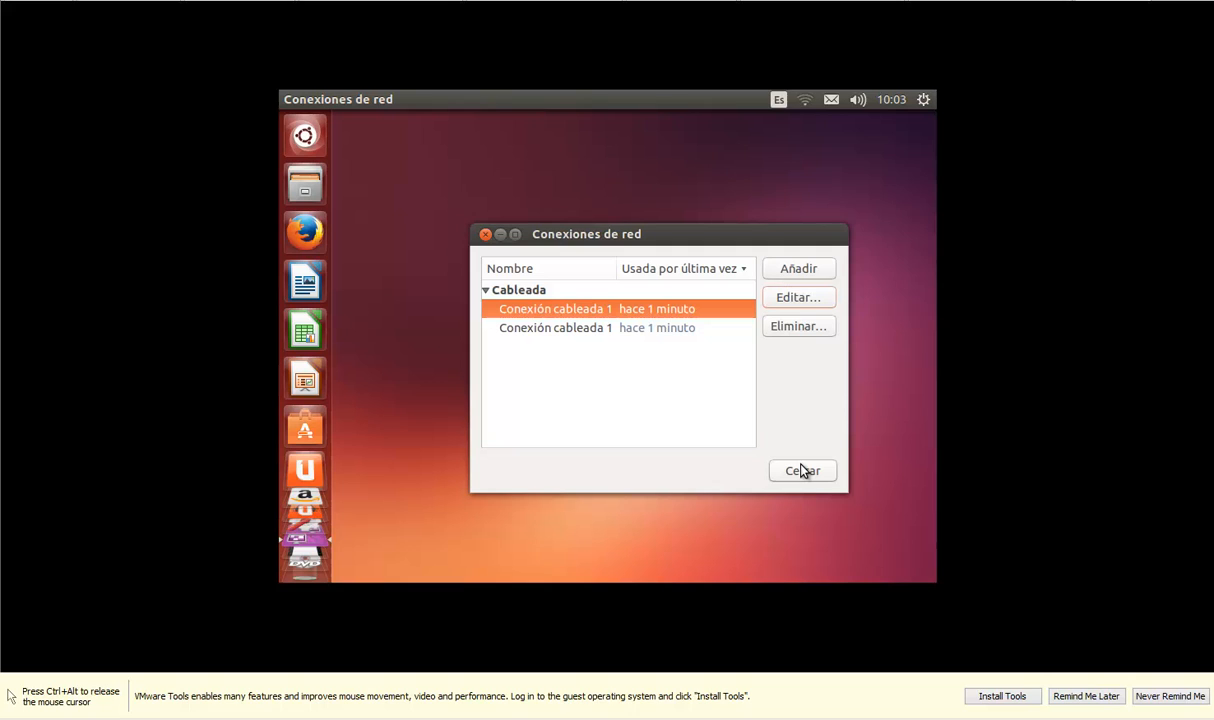
pyautogui.click(826, 471)
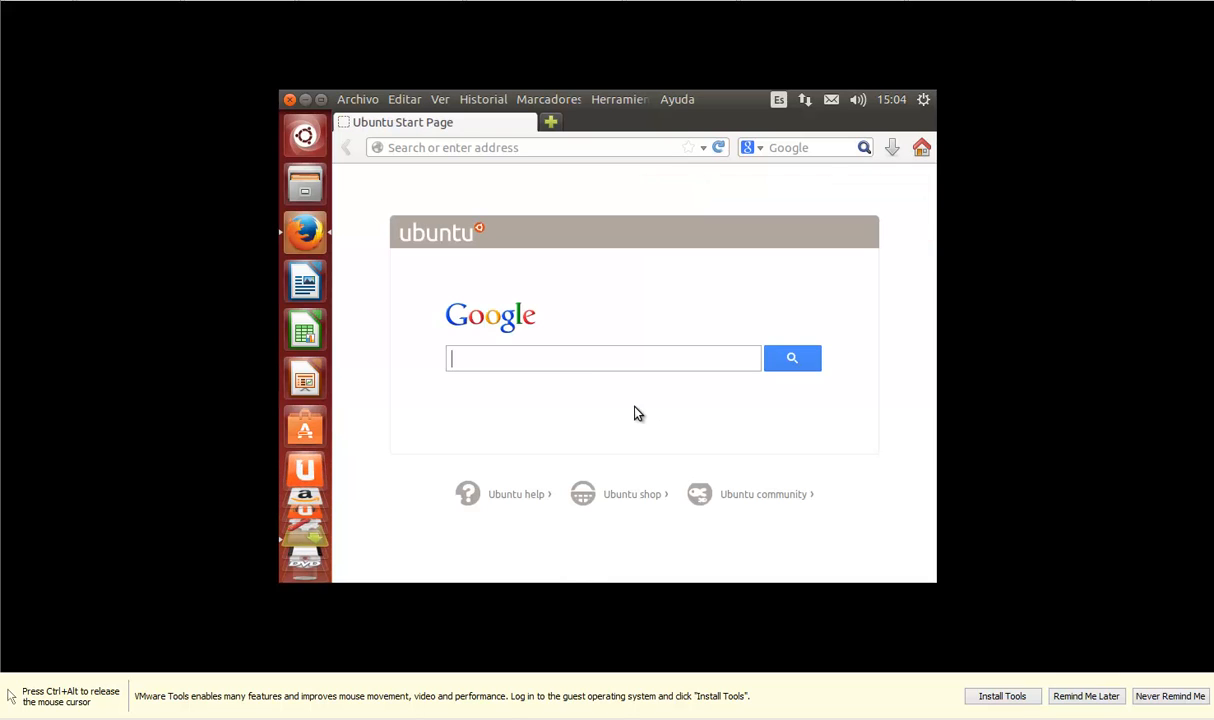
# Test the internet connection by searching Google for "cosita" in Firefox, and close the browser
pyautogui.click(825, 147)
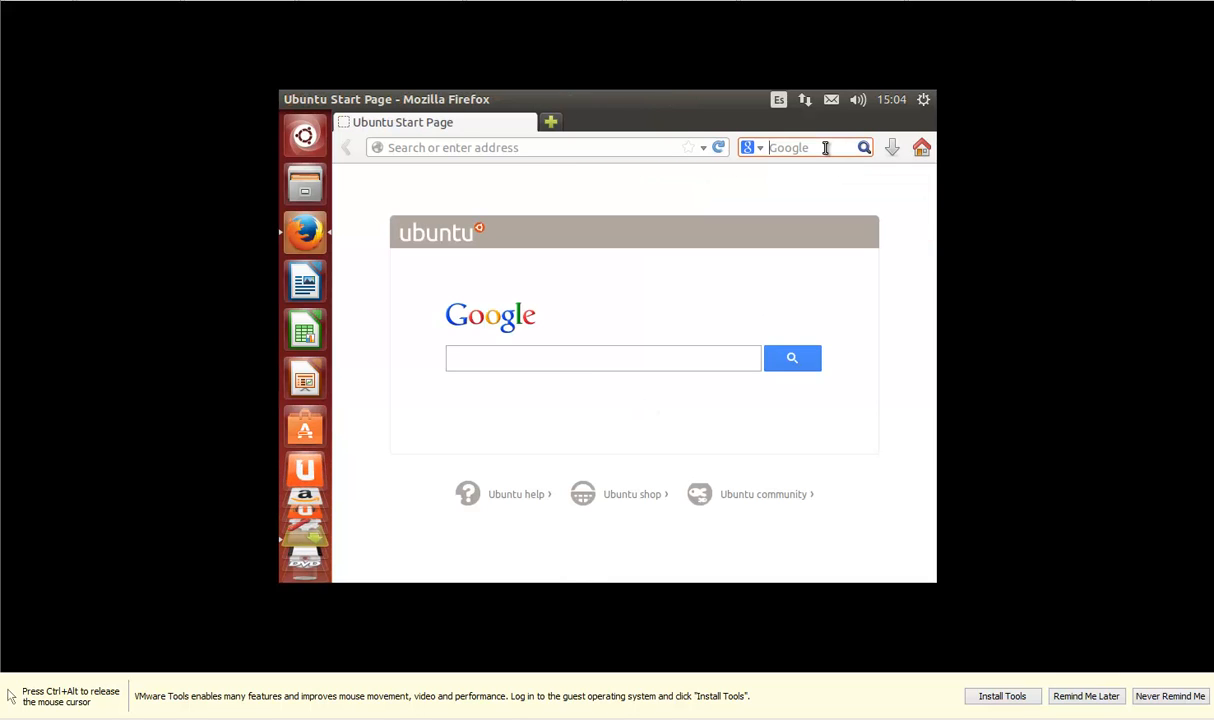
pyautogui.write('cosita')
pyautogui.press('Return')
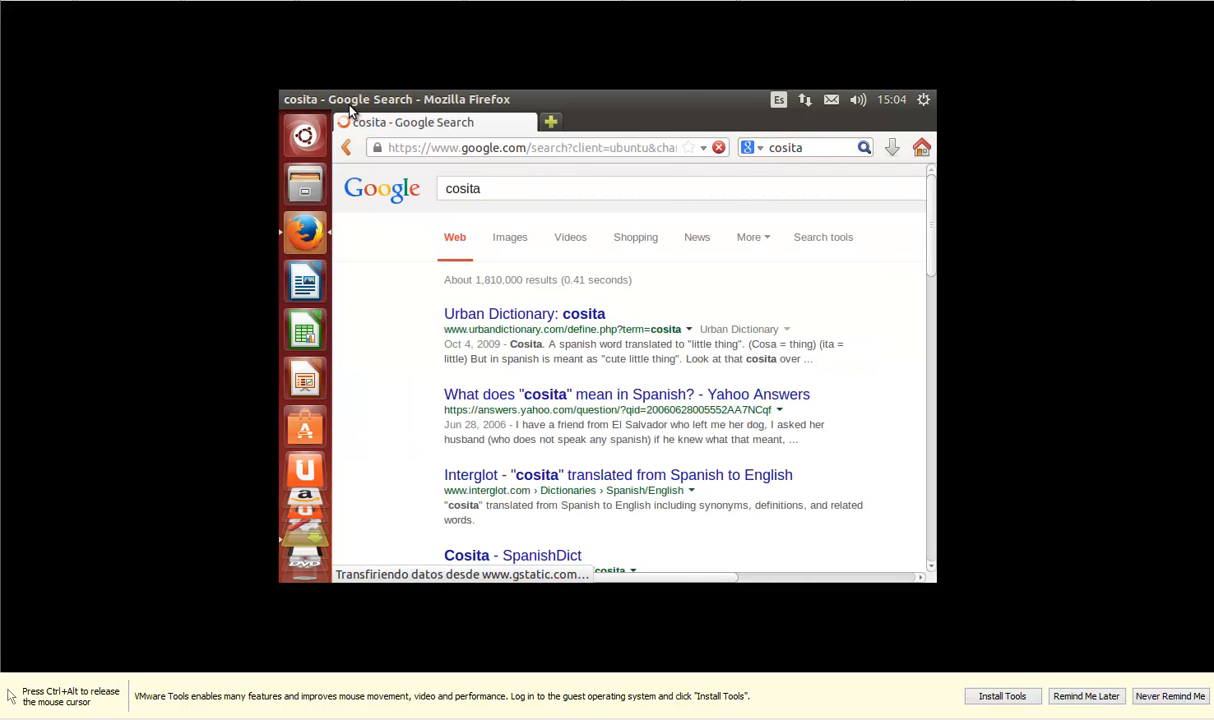
pyautogui.click(289, 99)
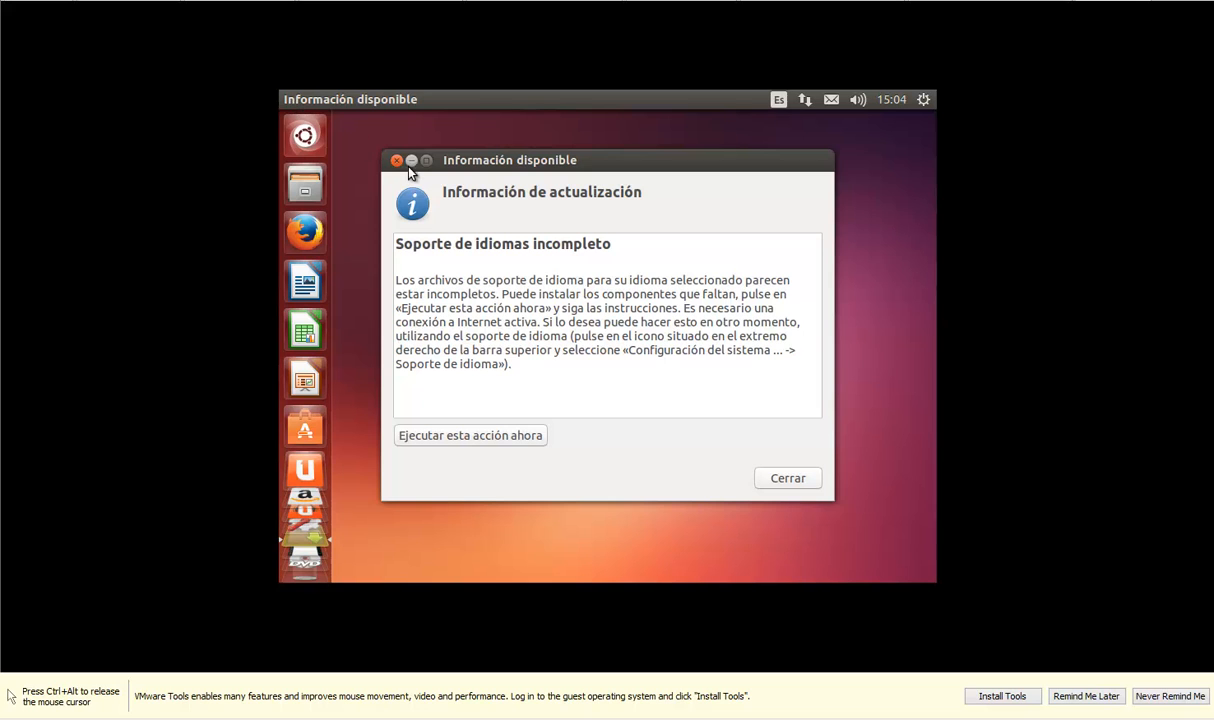
# Dismiss the incomplete language support notice and start the VMware Tools installation, overriding the CD-ROM lock
pyautogui.click(782, 480)
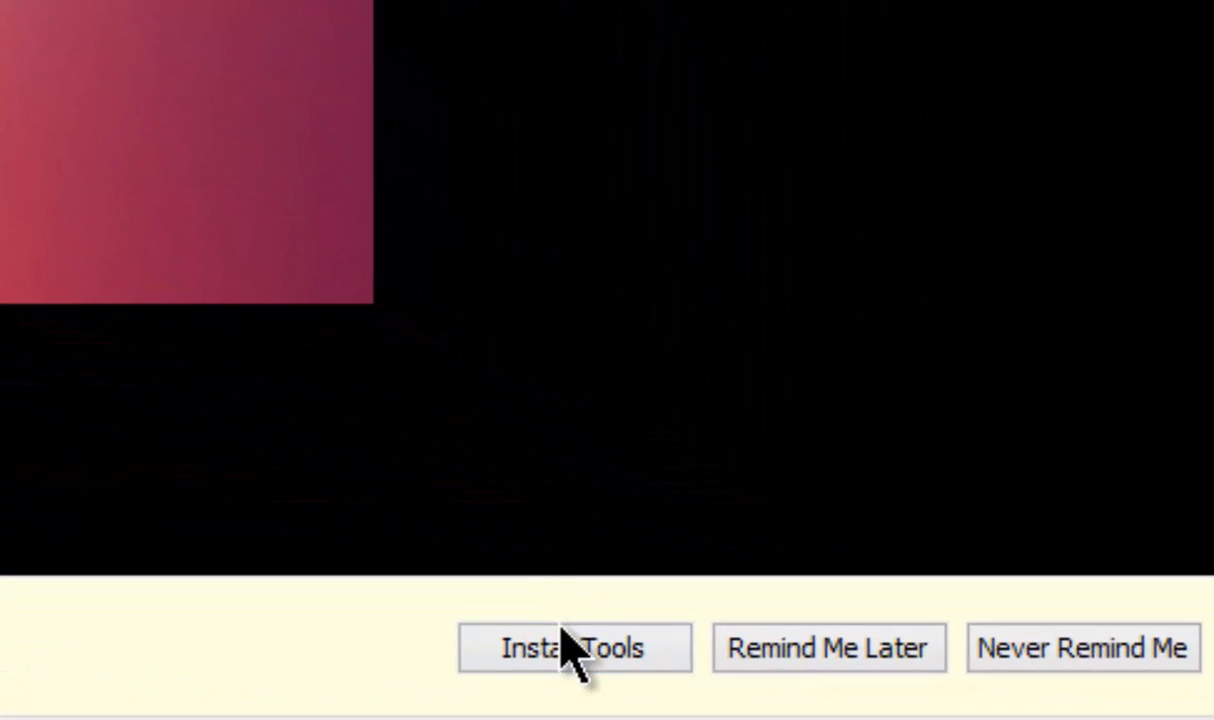
pyautogui.click(998, 696)
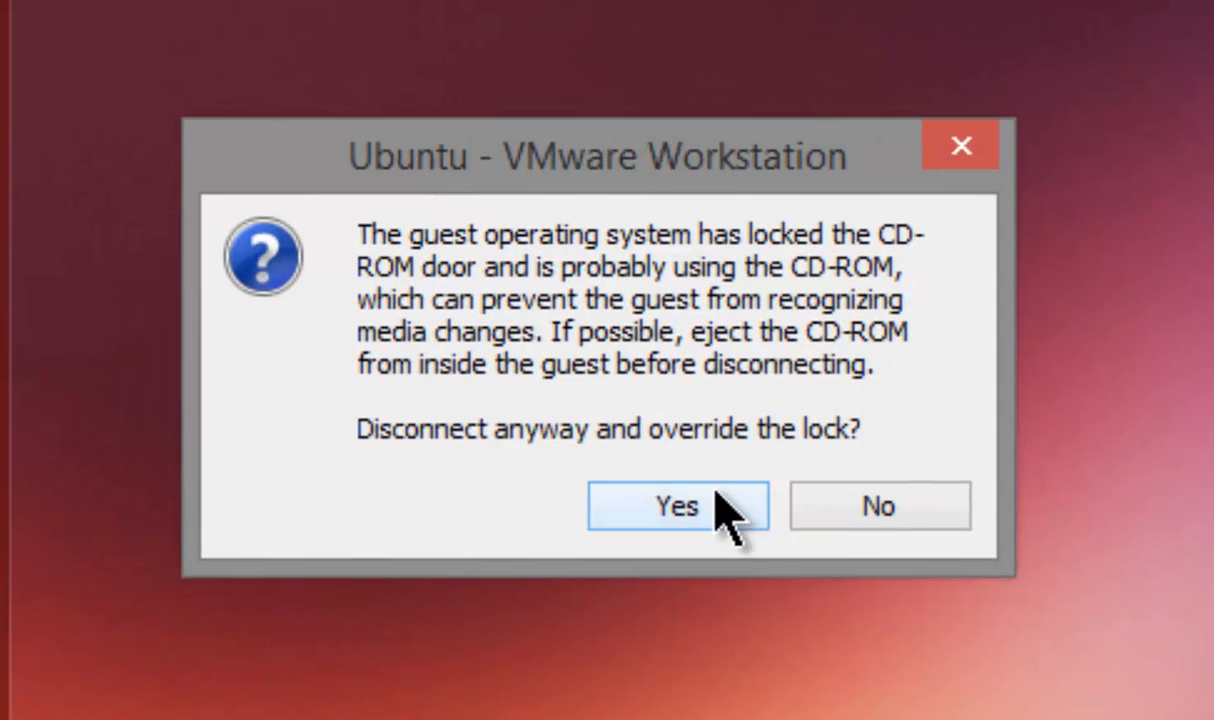
pyautogui.click(726, 510)
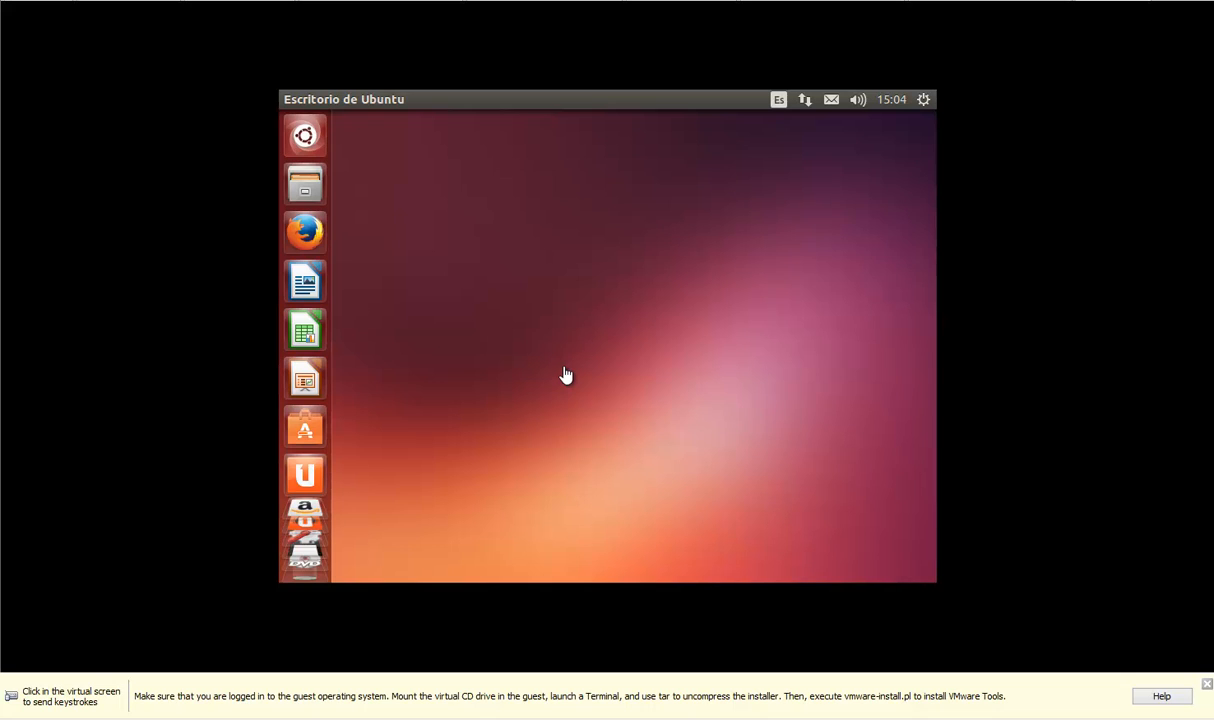
# Open the archive VMwareTools-9.6.0-1294478.tar.gz from the VMware Tools disc in the archive manager
pyautogui.click(305, 560)
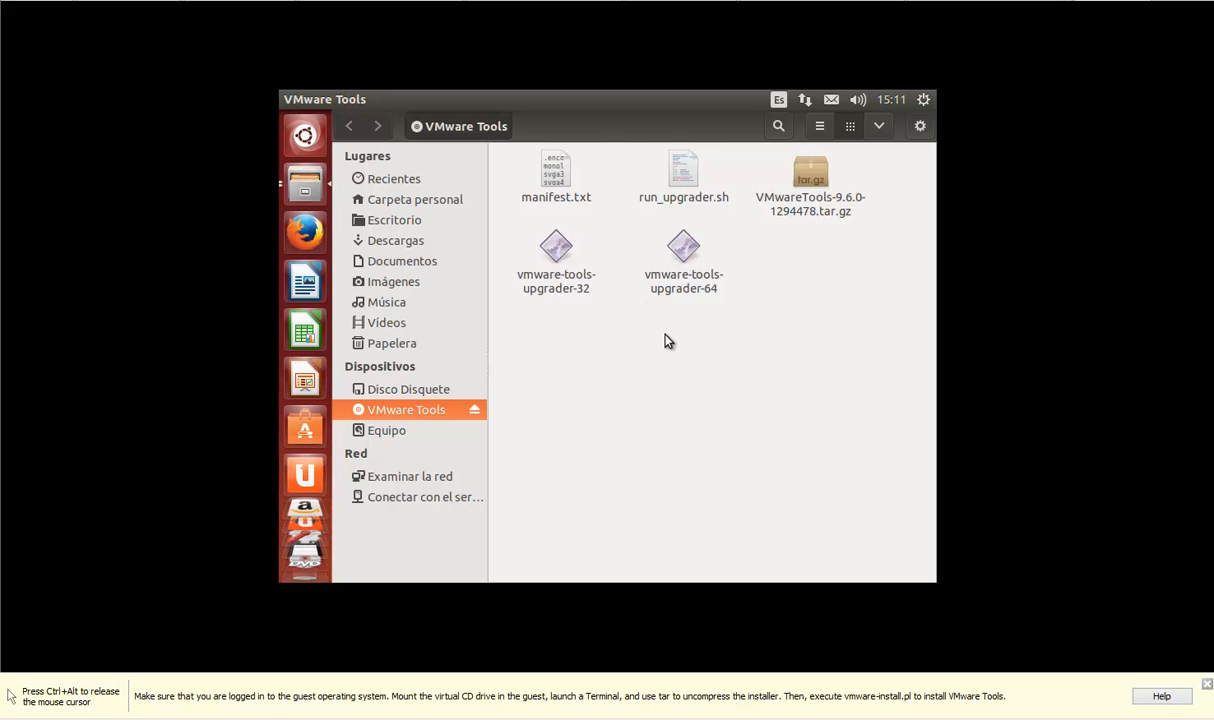
pyautogui.rightClick(803, 208)
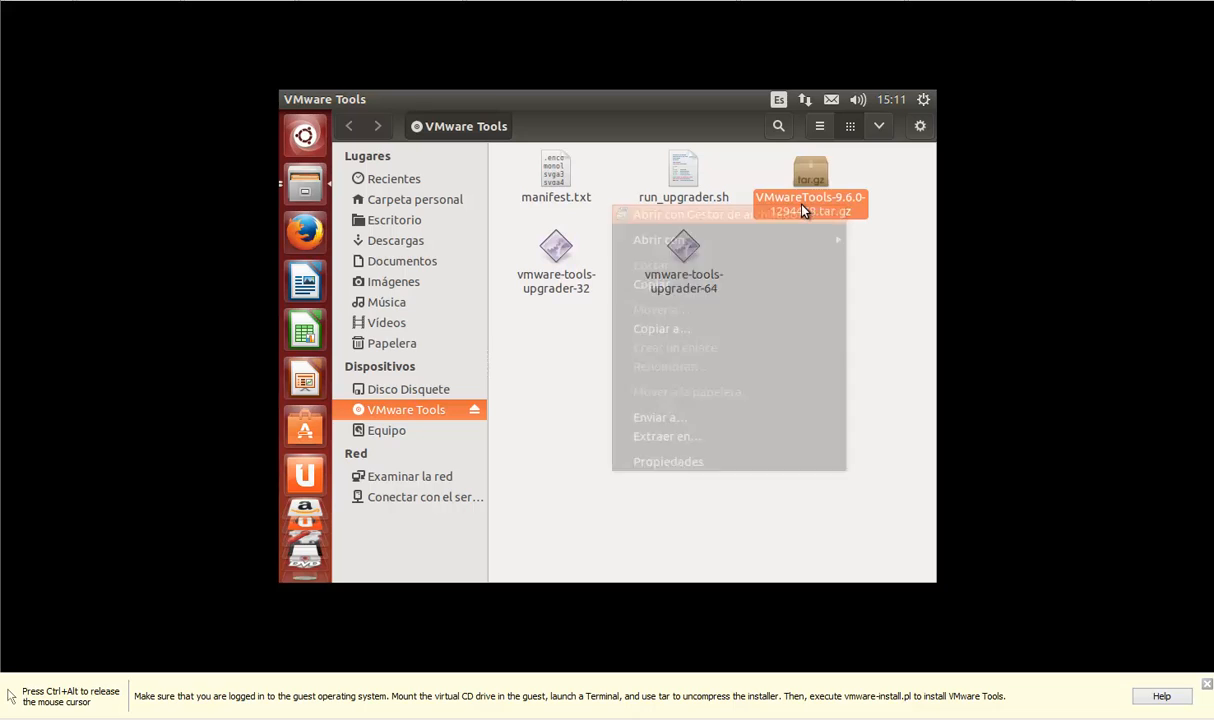
pyautogui.click(806, 217)
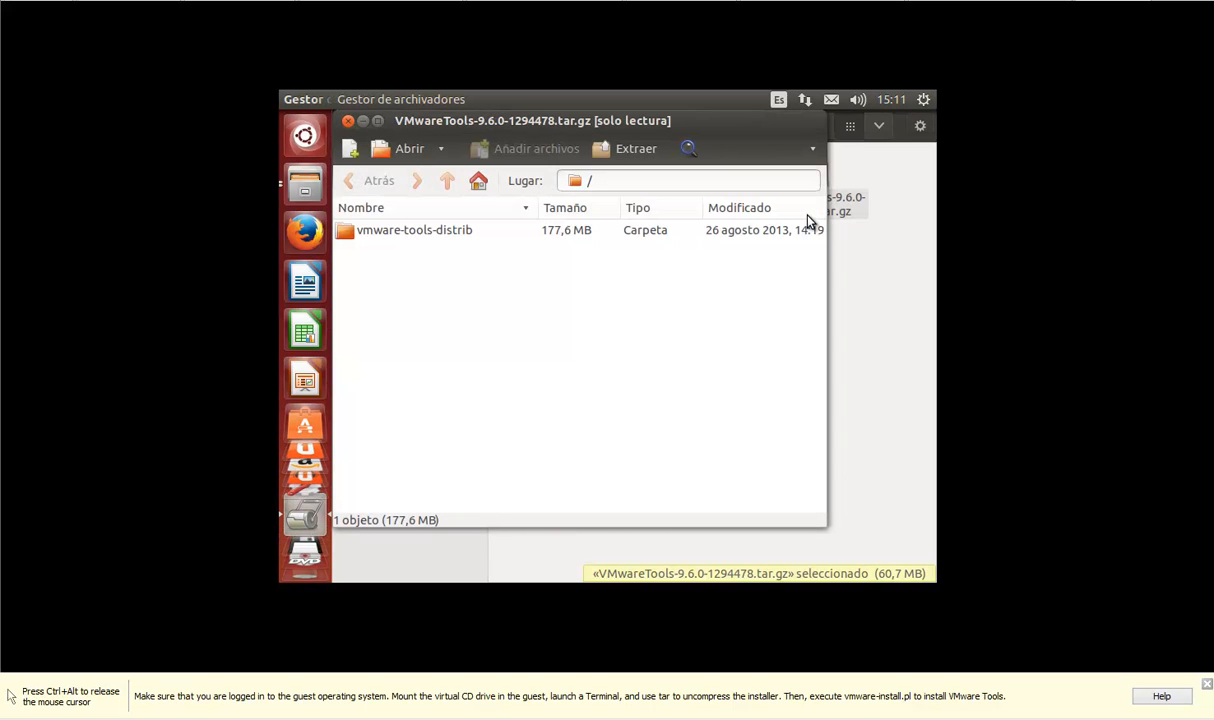
# Extract the vmware-tools-distrib folder from the archive into the user's home folder and quit the archive manager
pyautogui.rightClick(459, 238)
pyautogui.click(504, 270)
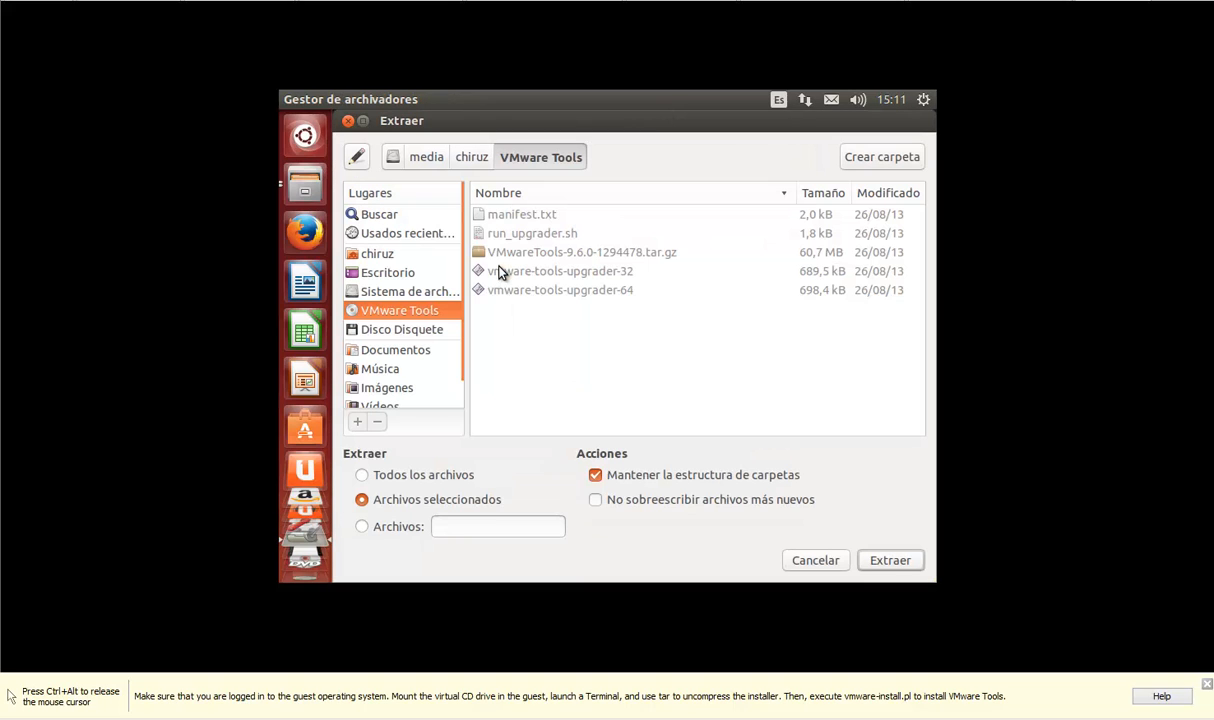
pyautogui.click(397, 258)
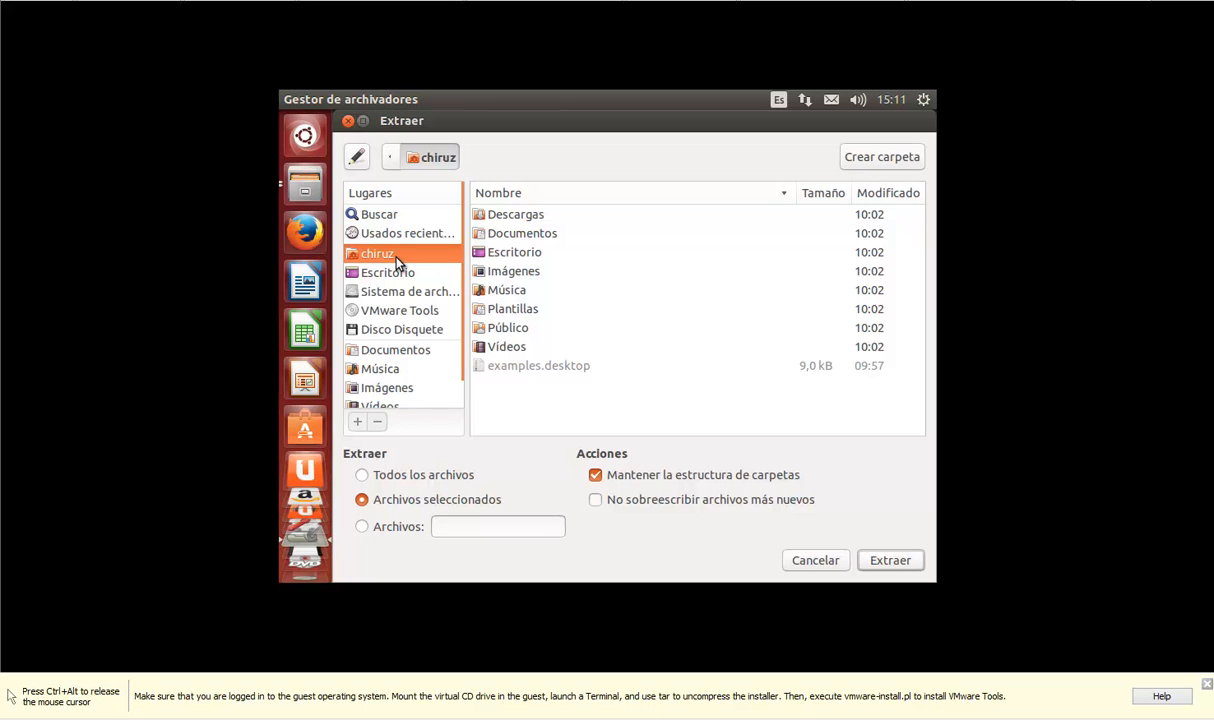
pyautogui.click(889, 562)
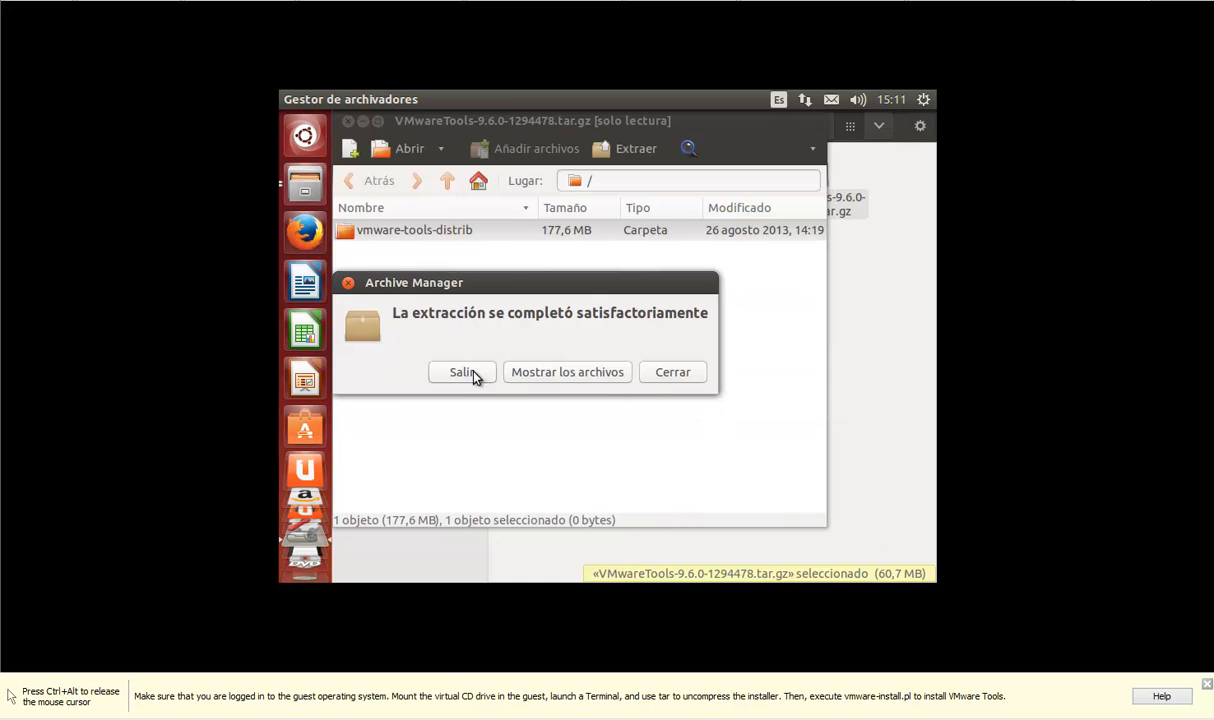
pyautogui.click(475, 374)
pyautogui.click(727, 408)
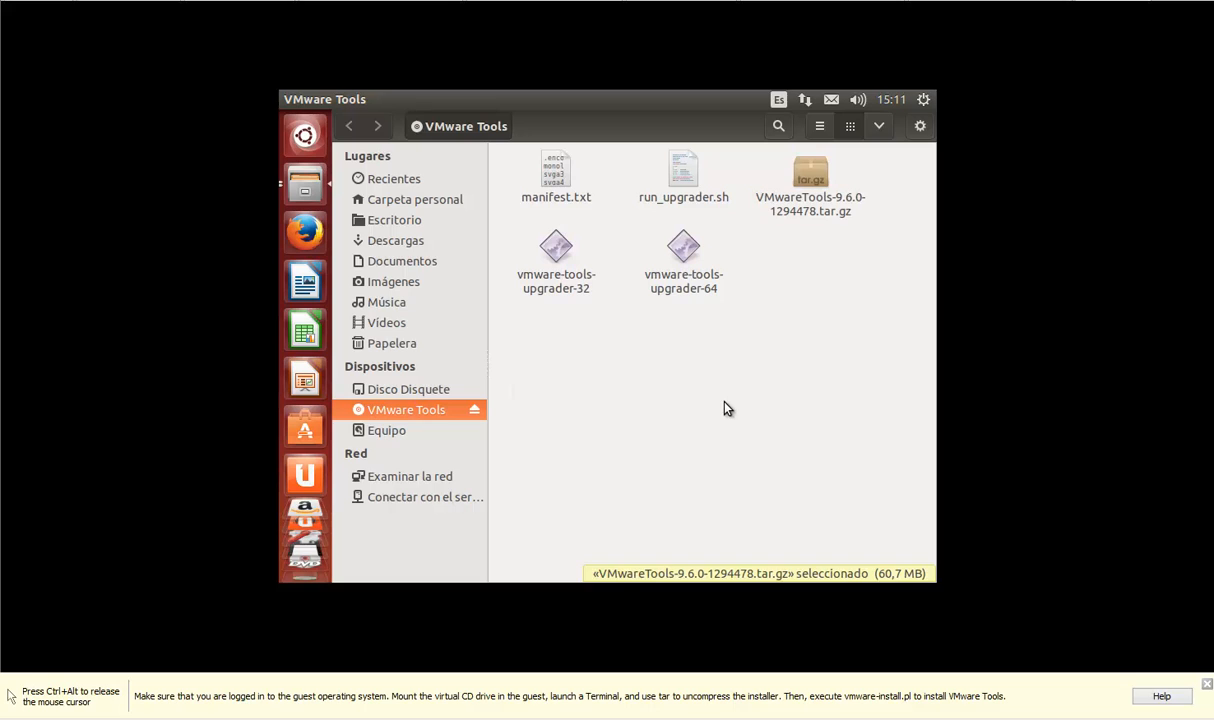
# Search the Ubuntu dash for "gnome-ter" and launch the gnome-terminal application
pyautogui.press('super')
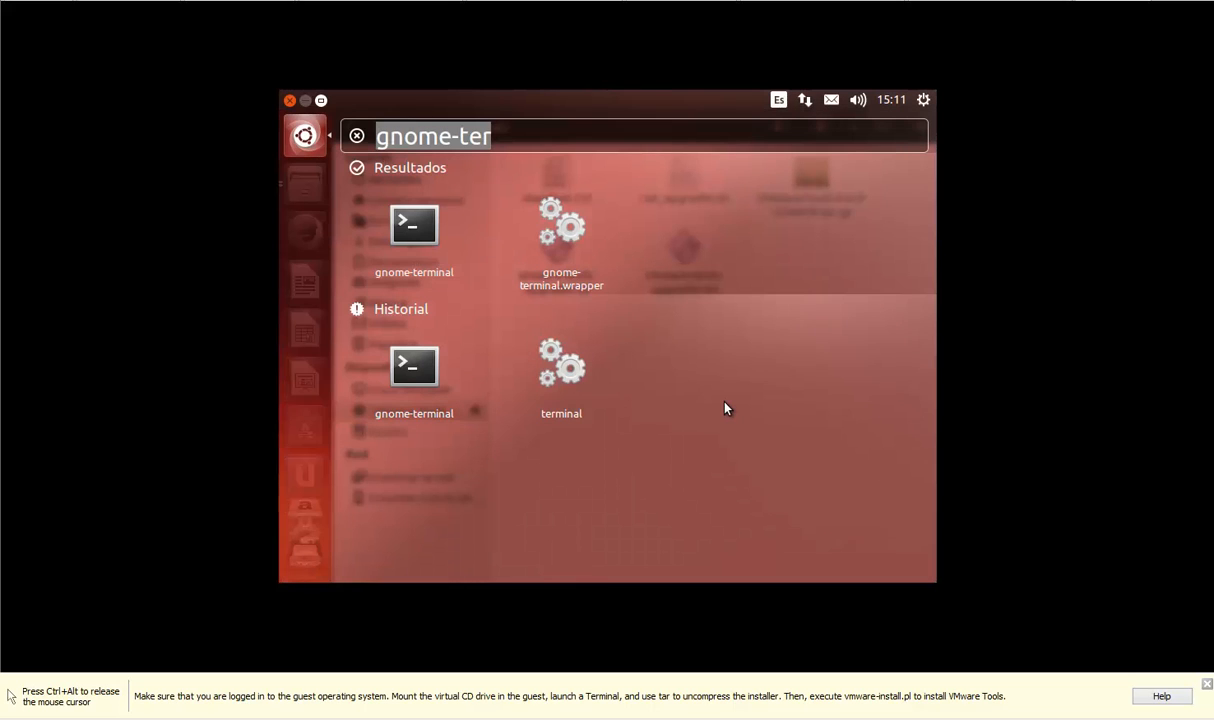
pyautogui.write('gnome-t')
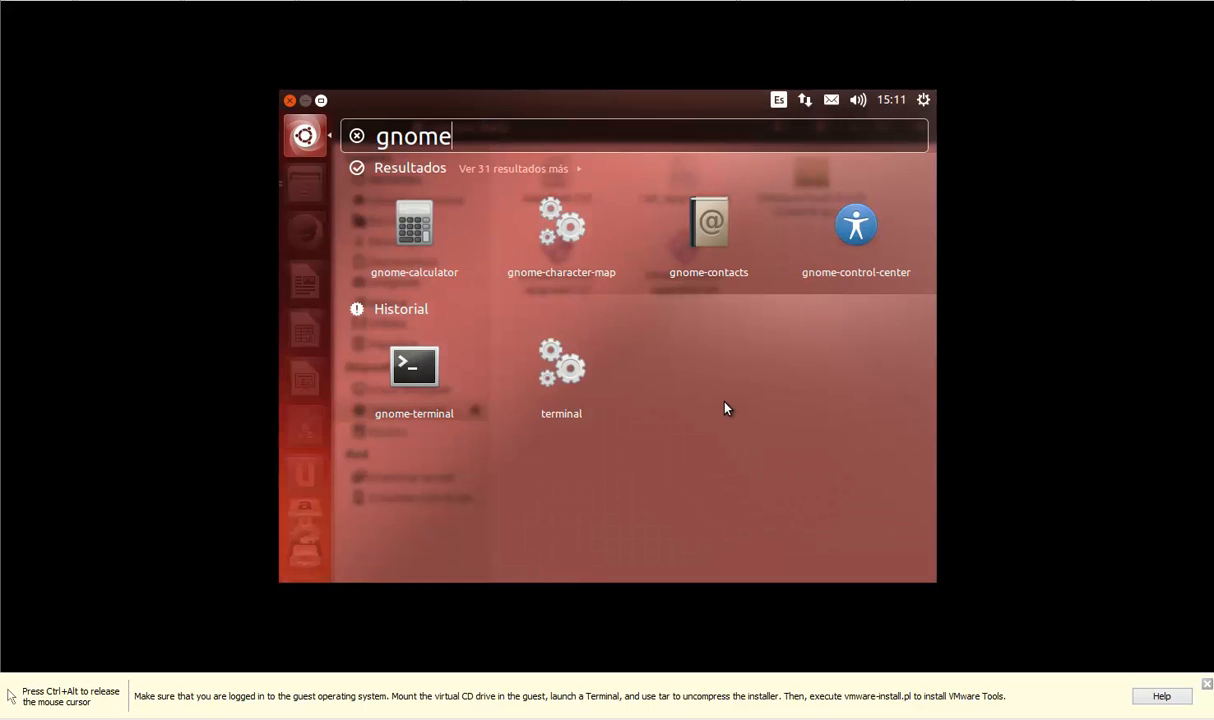
pyautogui.write('er')
pyautogui.press('Return')
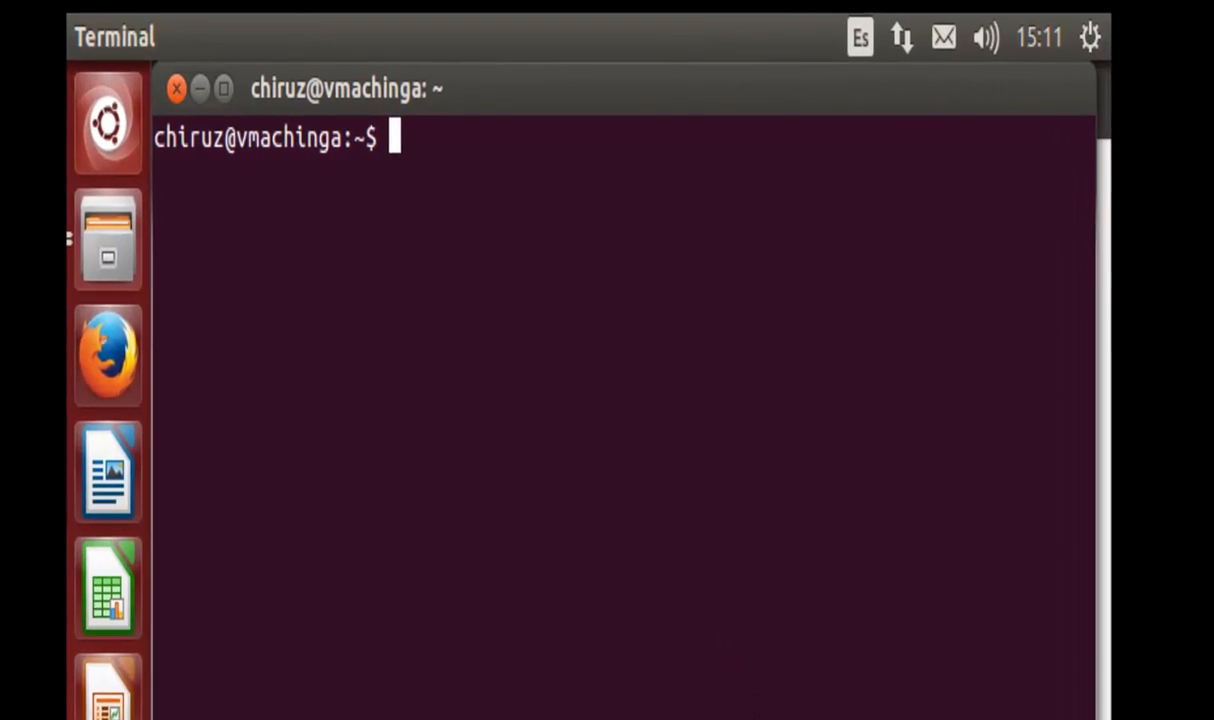
# Change to the vmware-tools-distrib directory in the user's home folder with cd and list its contents with ls
pyautogui.write('cd /hom')
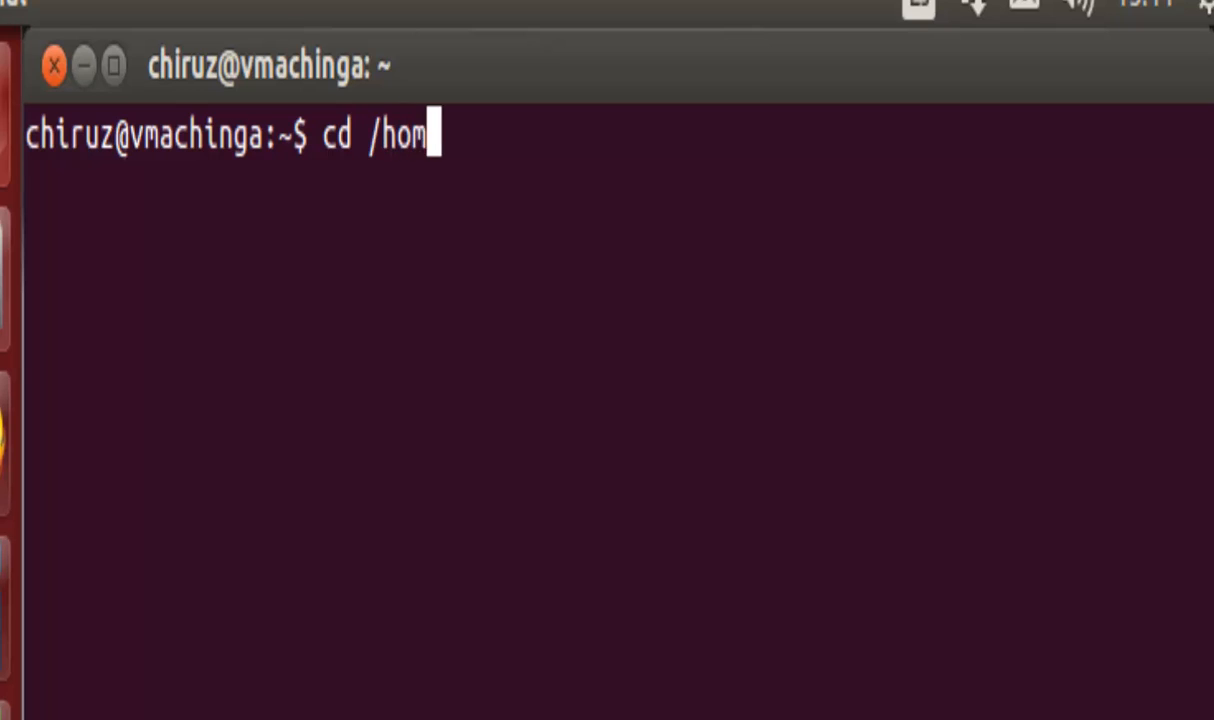
pyautogui.write('e/chi')
pyautogui.press('Tab')
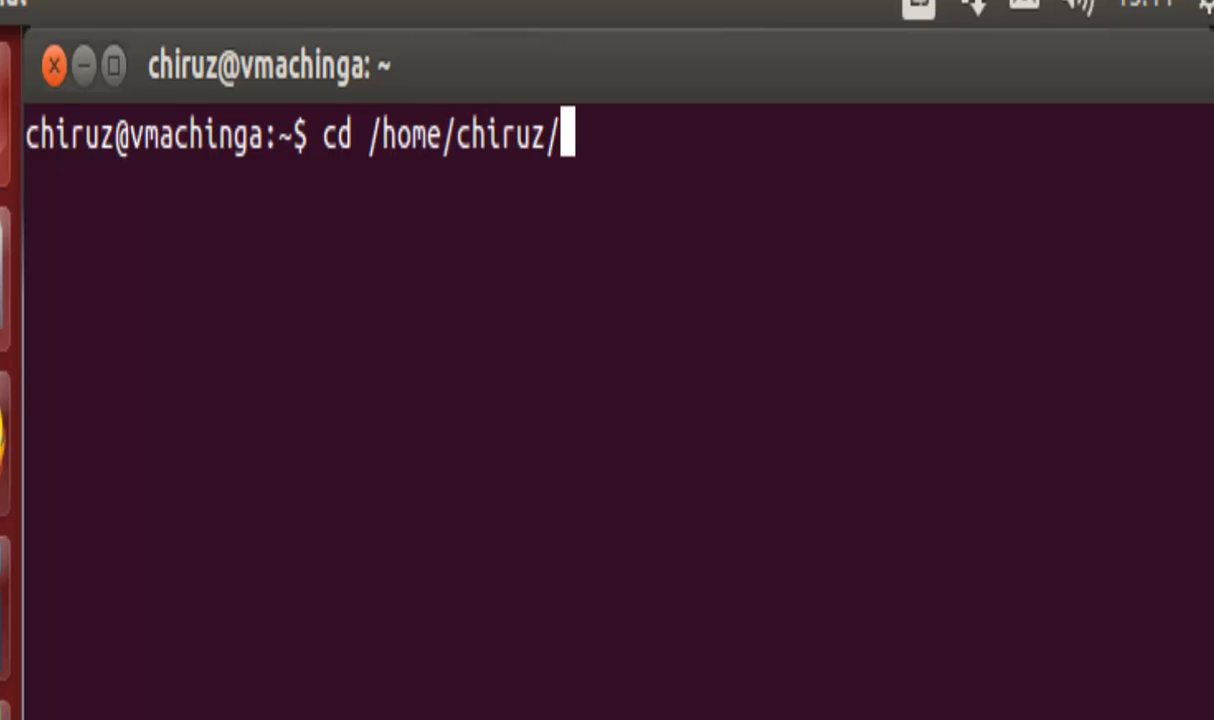
pyautogui.write('v')
pyautogui.press('Tab')
pyautogui.press('Return')
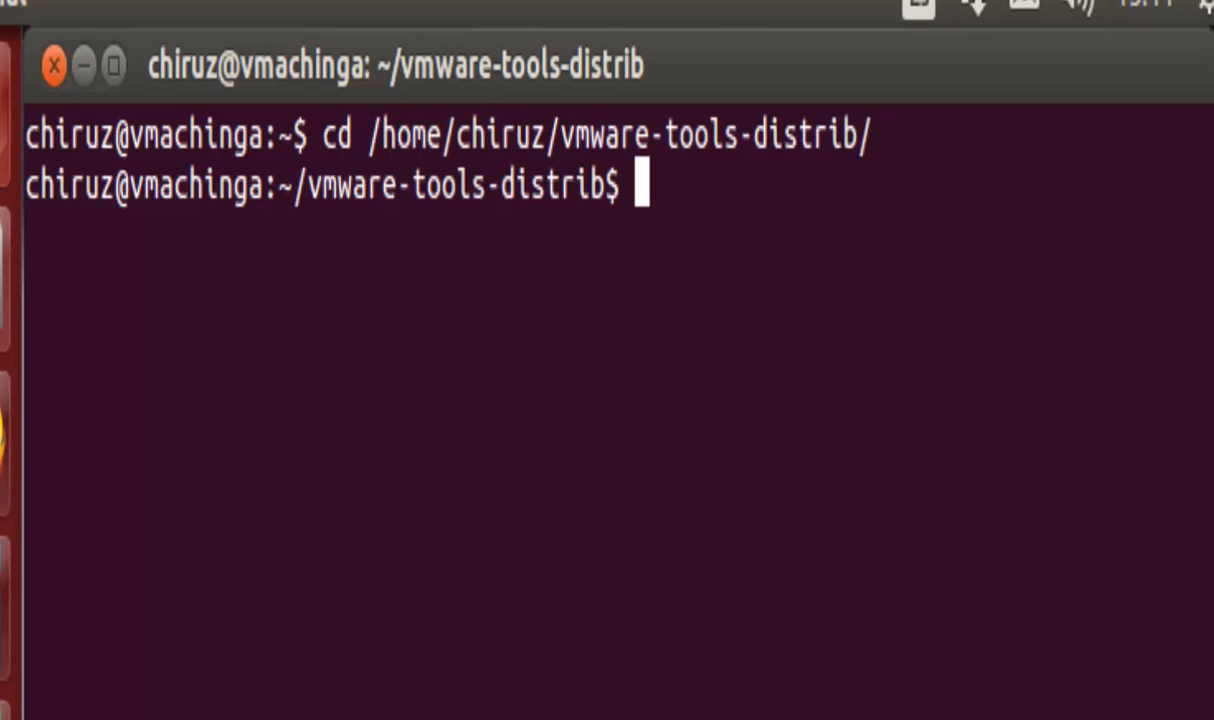
pyautogui.write('ls')
pyautogui.press('Return')
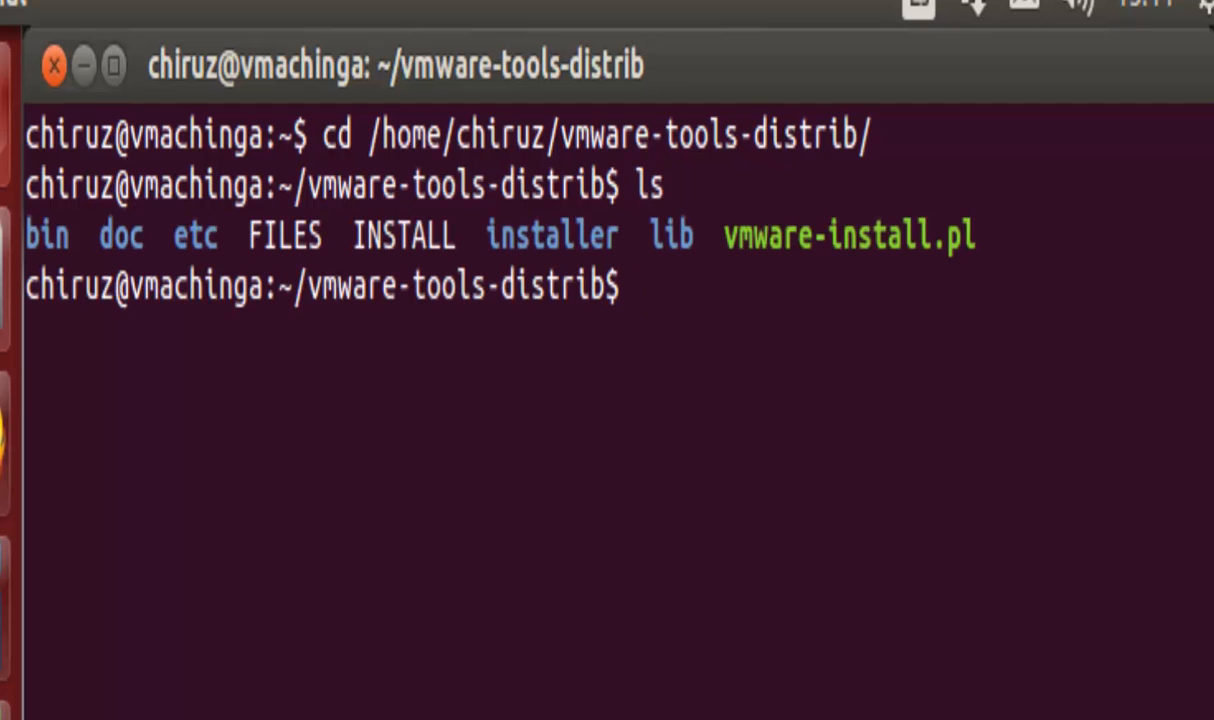
# Run the VMware Tools installer with "sudo ./vmware-install.pl" and enter the account password
pyautogui.write('sudo ')
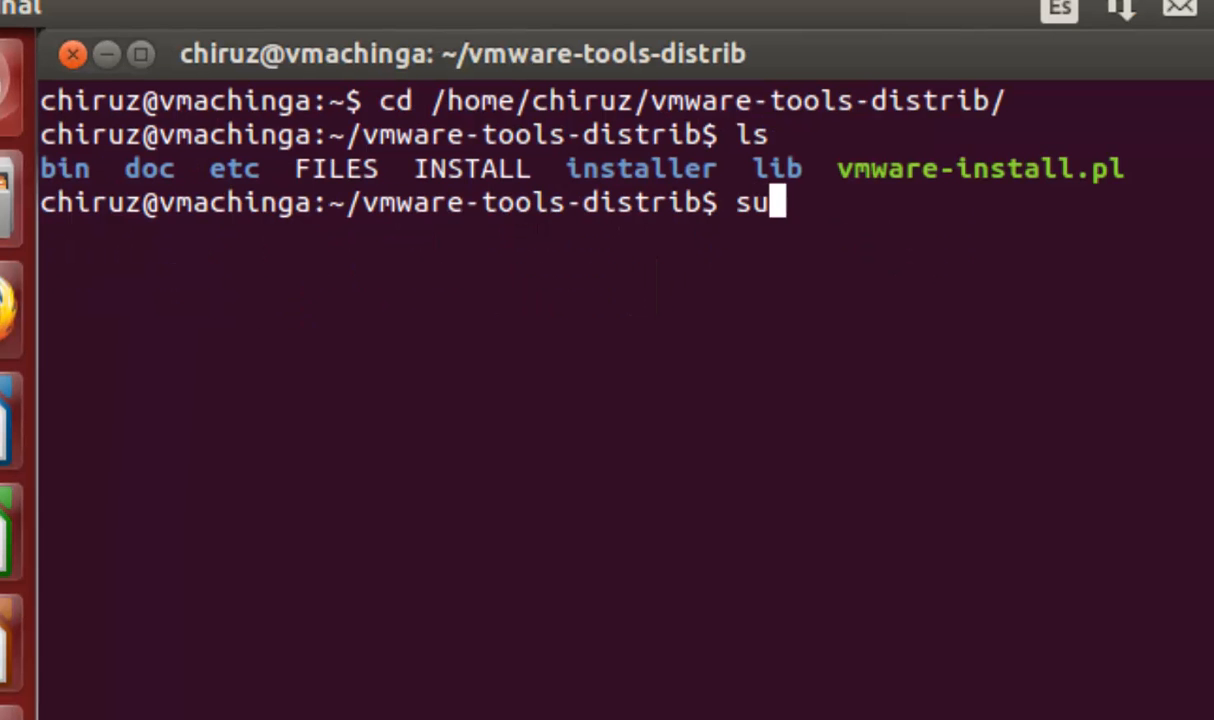
pyautogui.write('2')
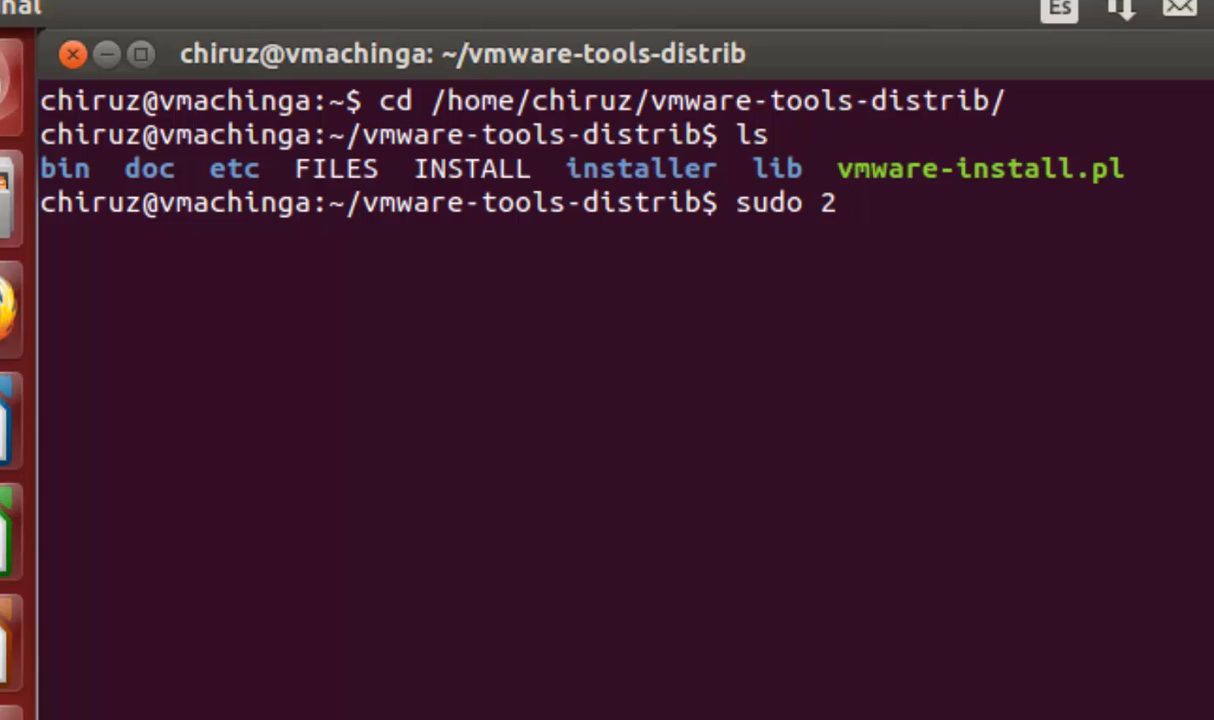
pyautogui.press('BackSpace')
pyautogui.write('.')
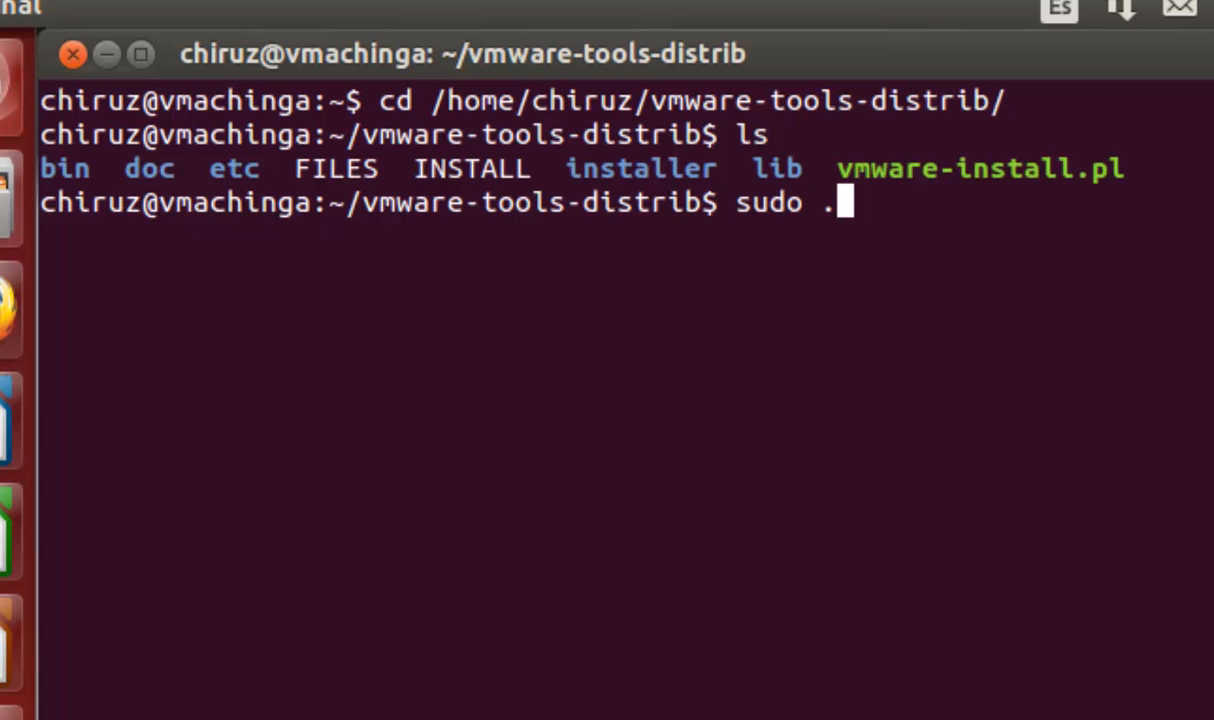
pyautogui.write('/')
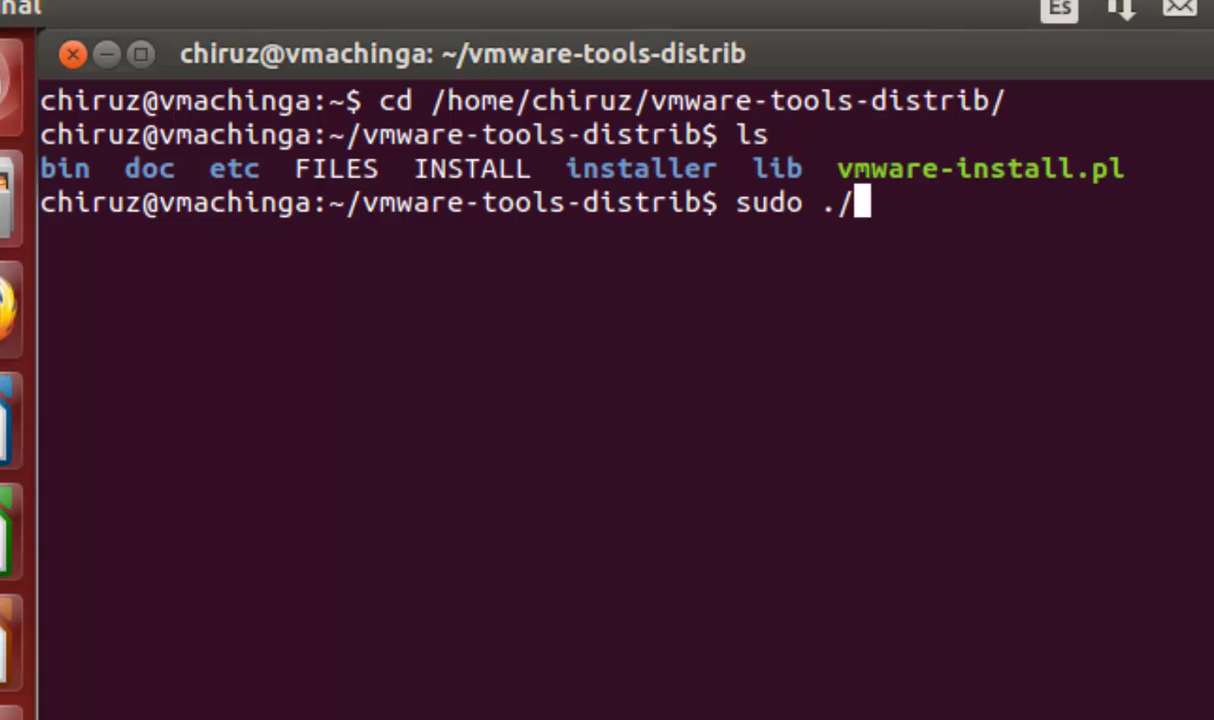
pyautogui.write('vm')
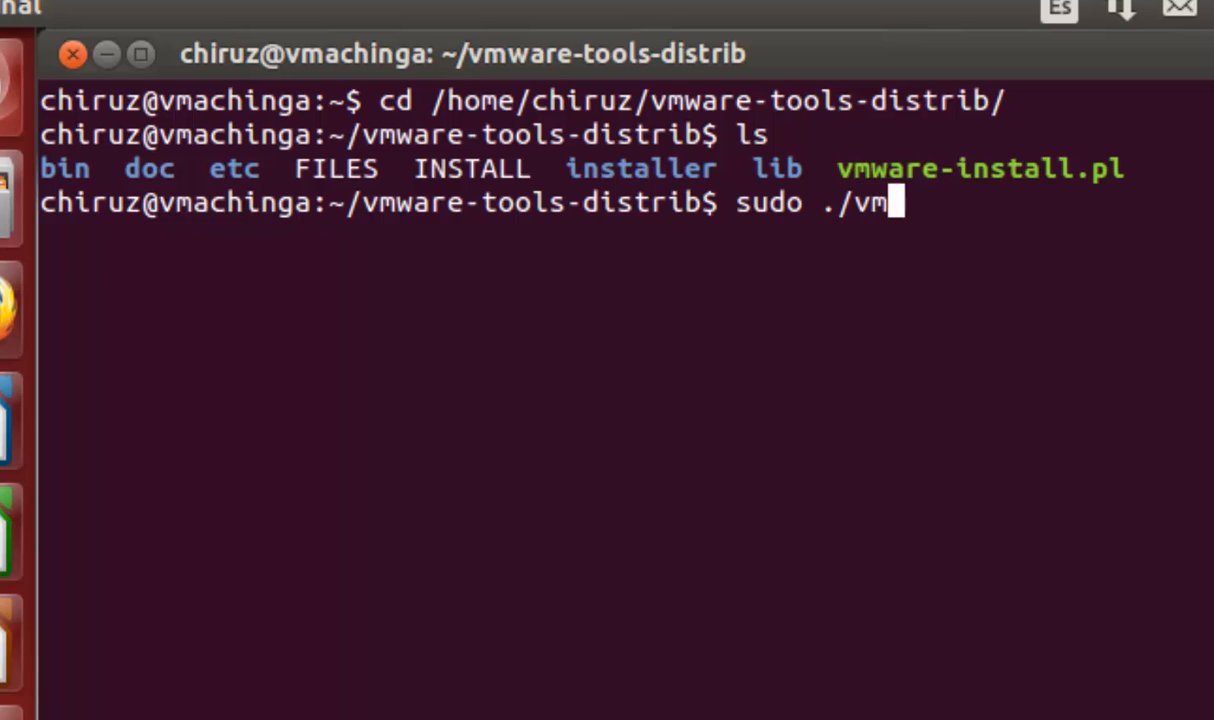
pyautogui.press('Tab')
pyautogui.press('Return')
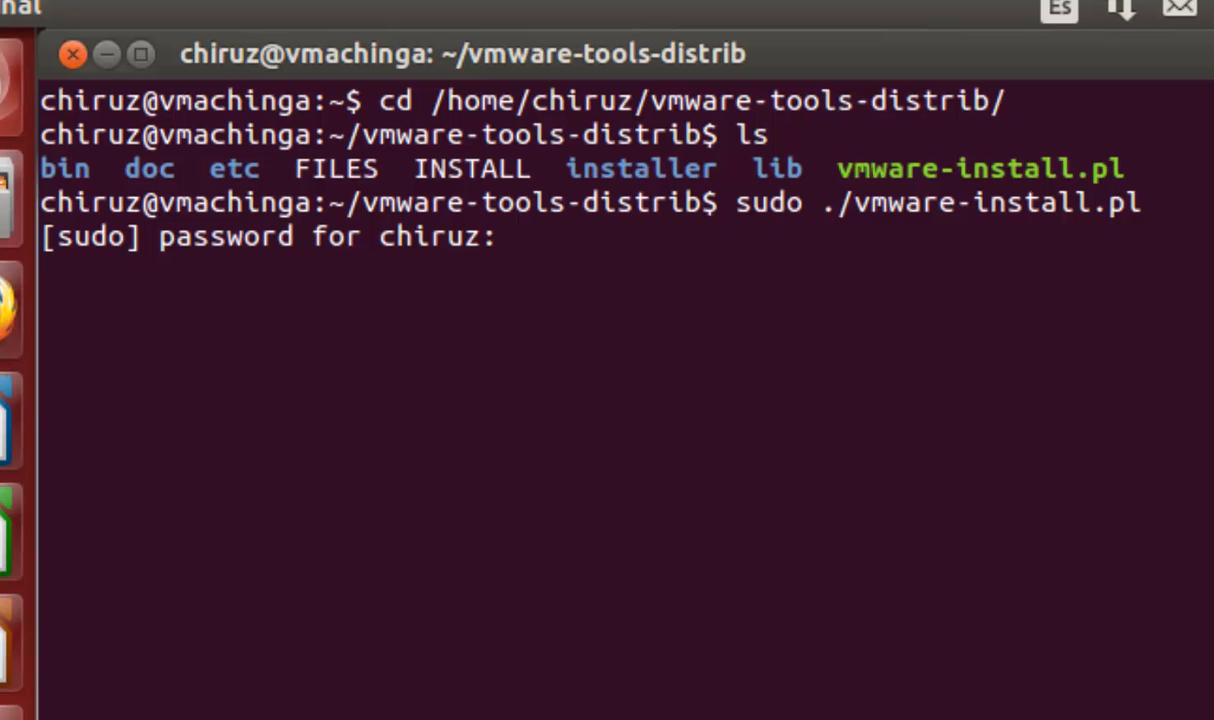
pyautogui.press('Return')
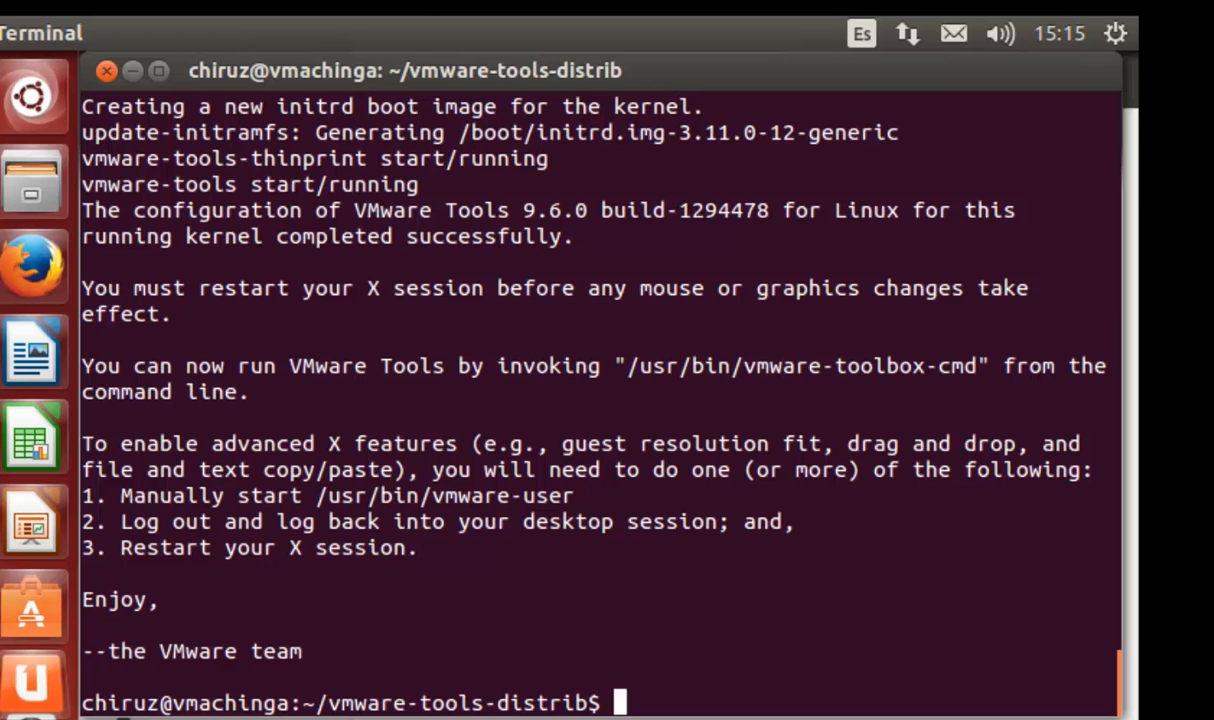
# Exit the terminal session and close the file manager window showing the home folder
pyautogui.write('exit')
pyautogui.press('Return')
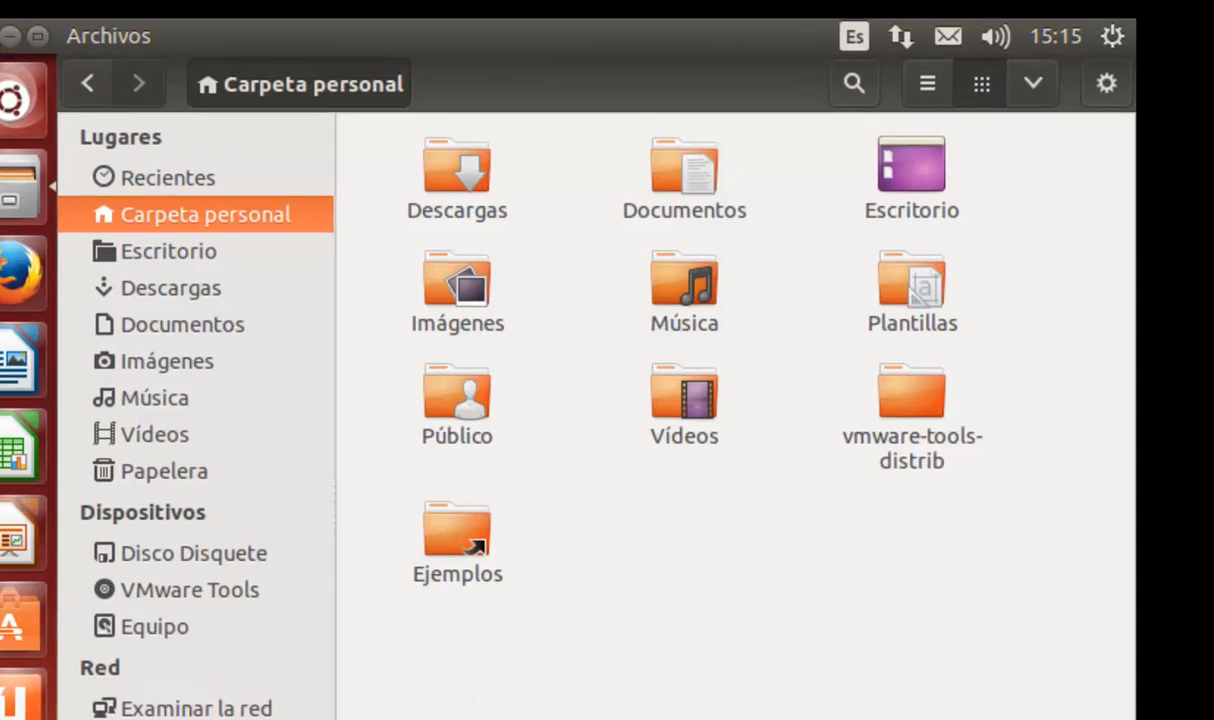
pyautogui.hotkey('ctrl', 'w')
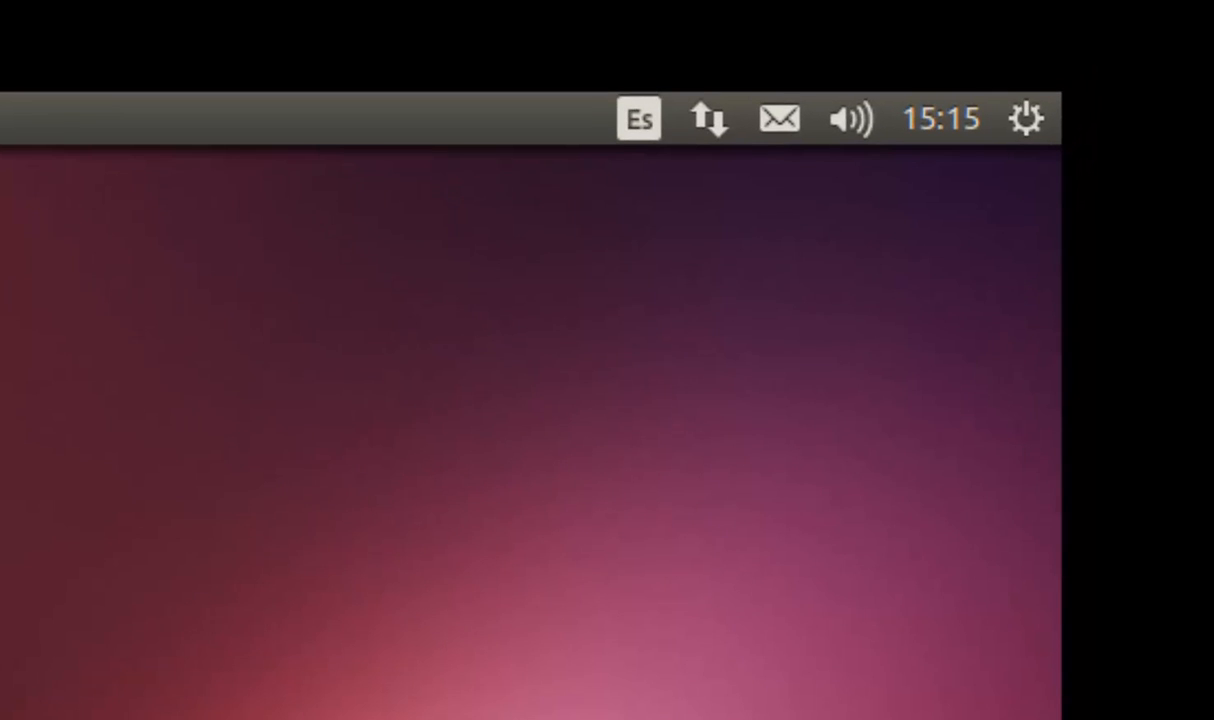
# Restart the Ubuntu virtual machine from the shutdown prompt
pyautogui.click(1027, 117)
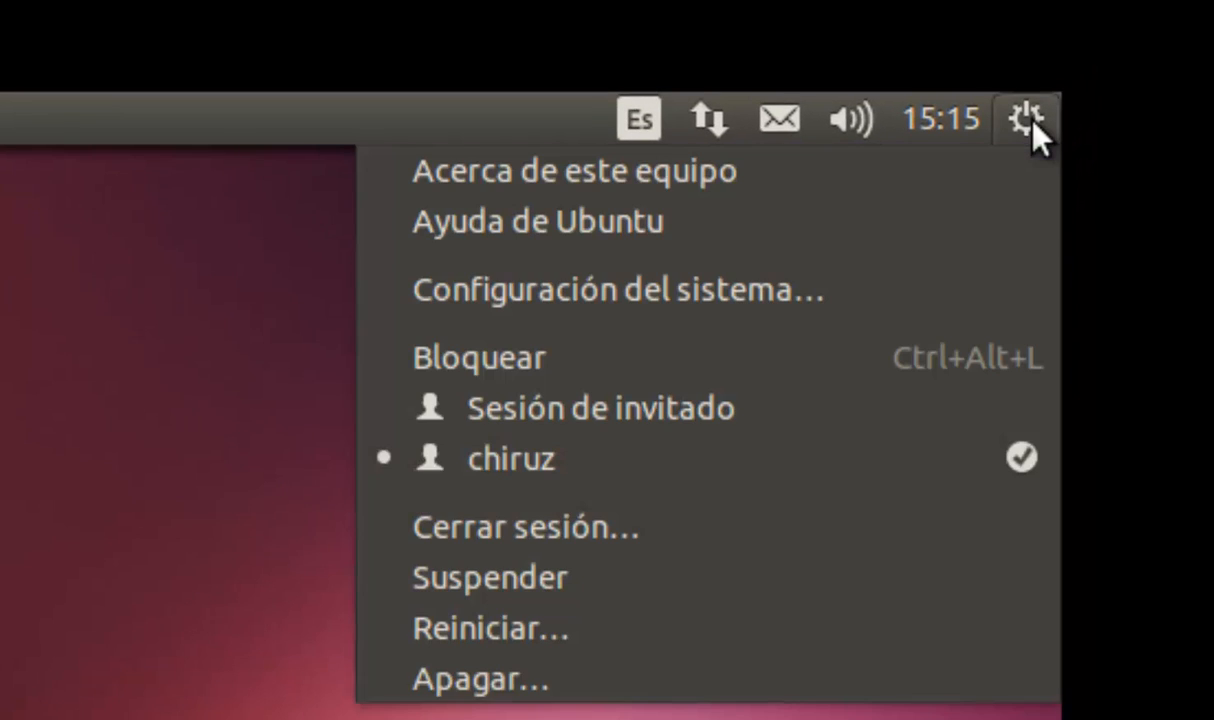
pyautogui.click(684, 678)
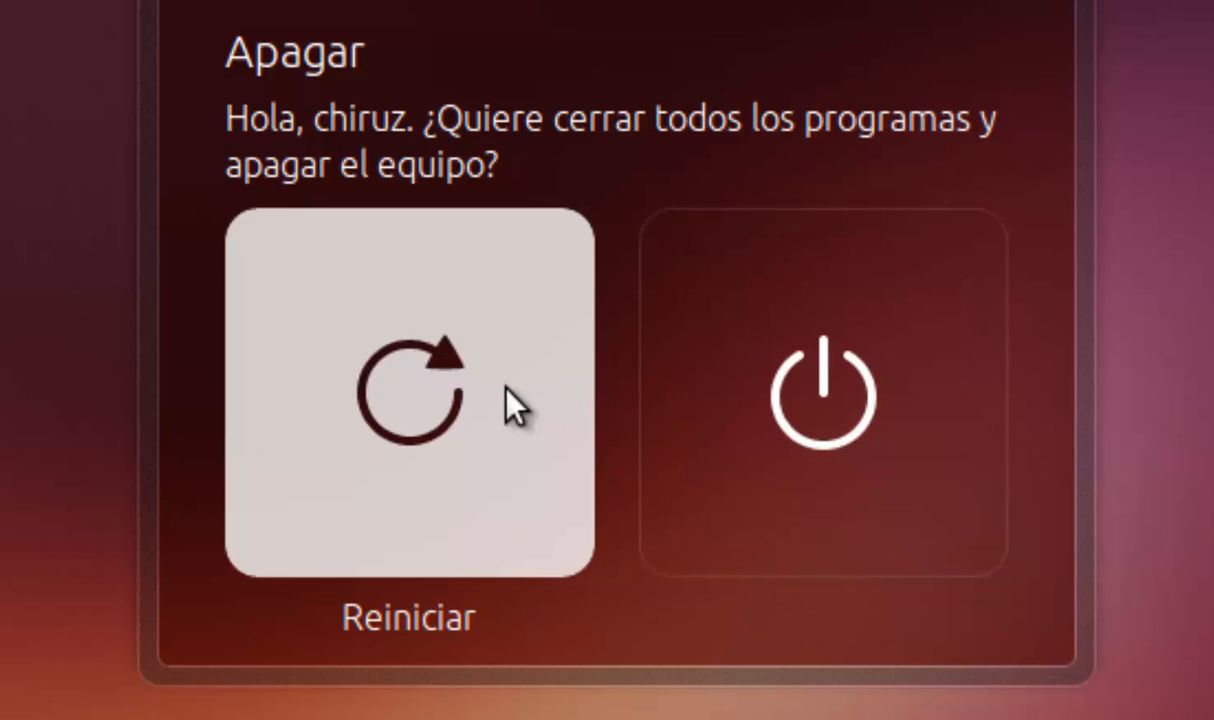
pyautogui.click(508, 390)
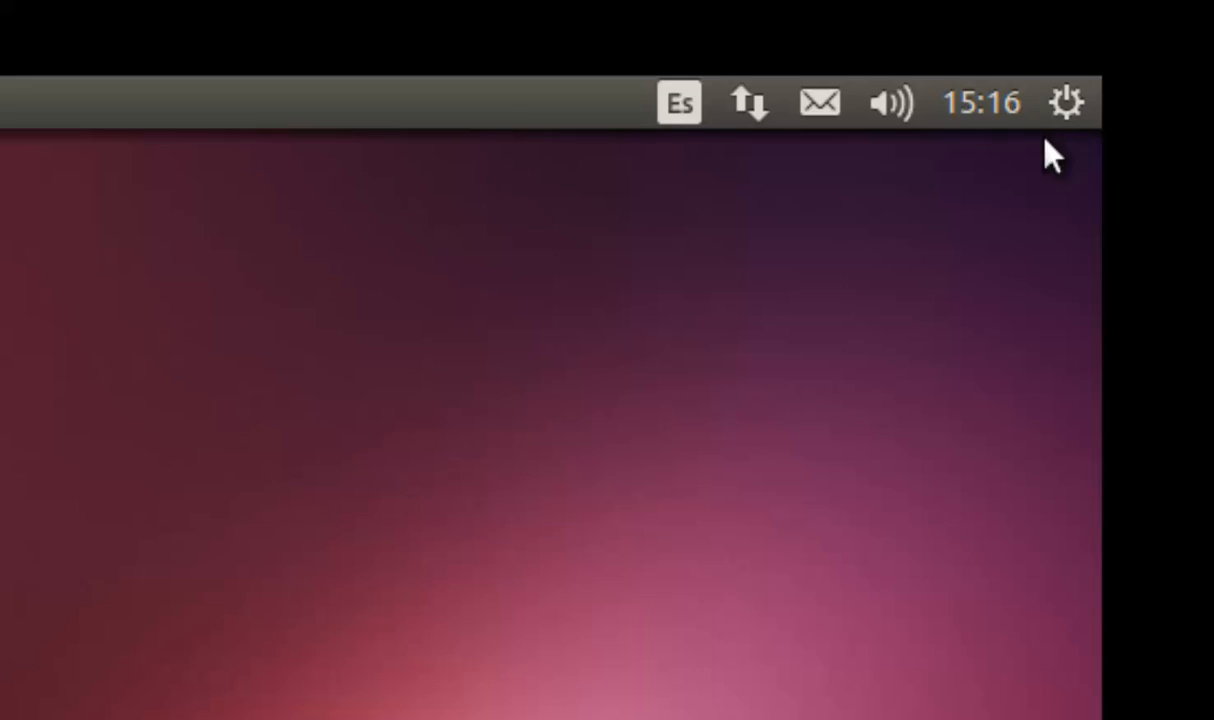
# Set the monitor resolution to 1280 x 800 (16:10) in the system settings, keep the configuration and close the settings window
pyautogui.click(1064, 110)
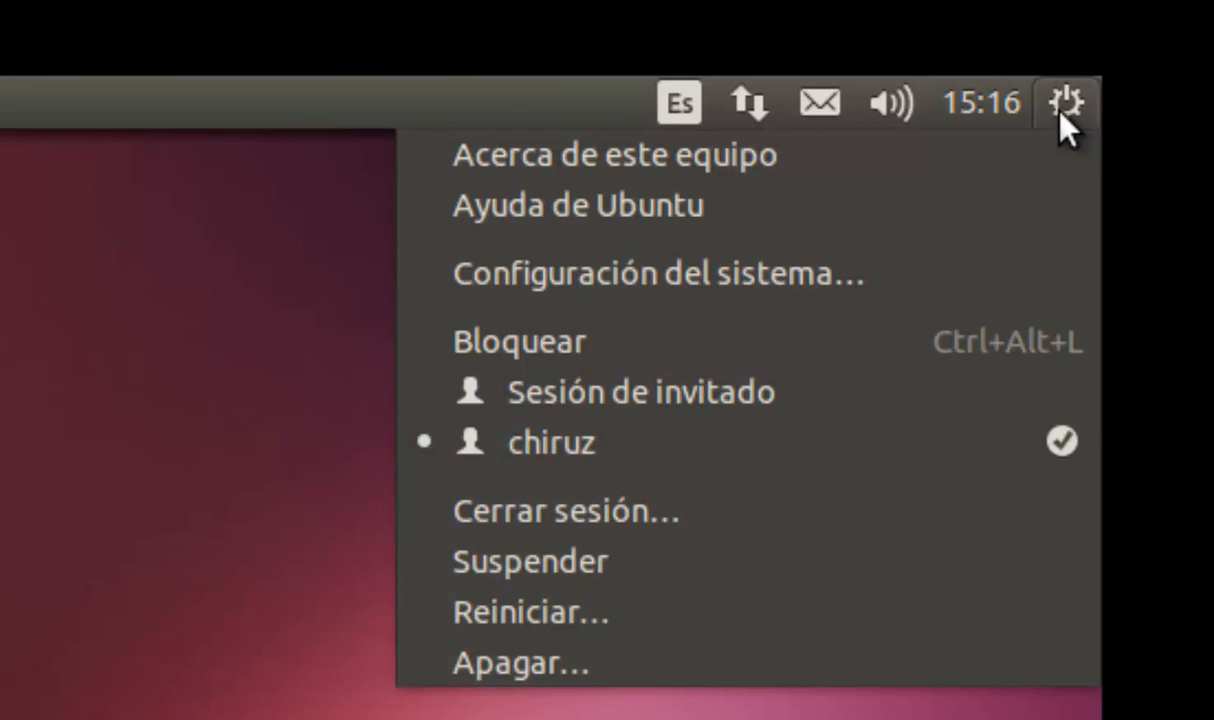
pyautogui.click(1008, 272)
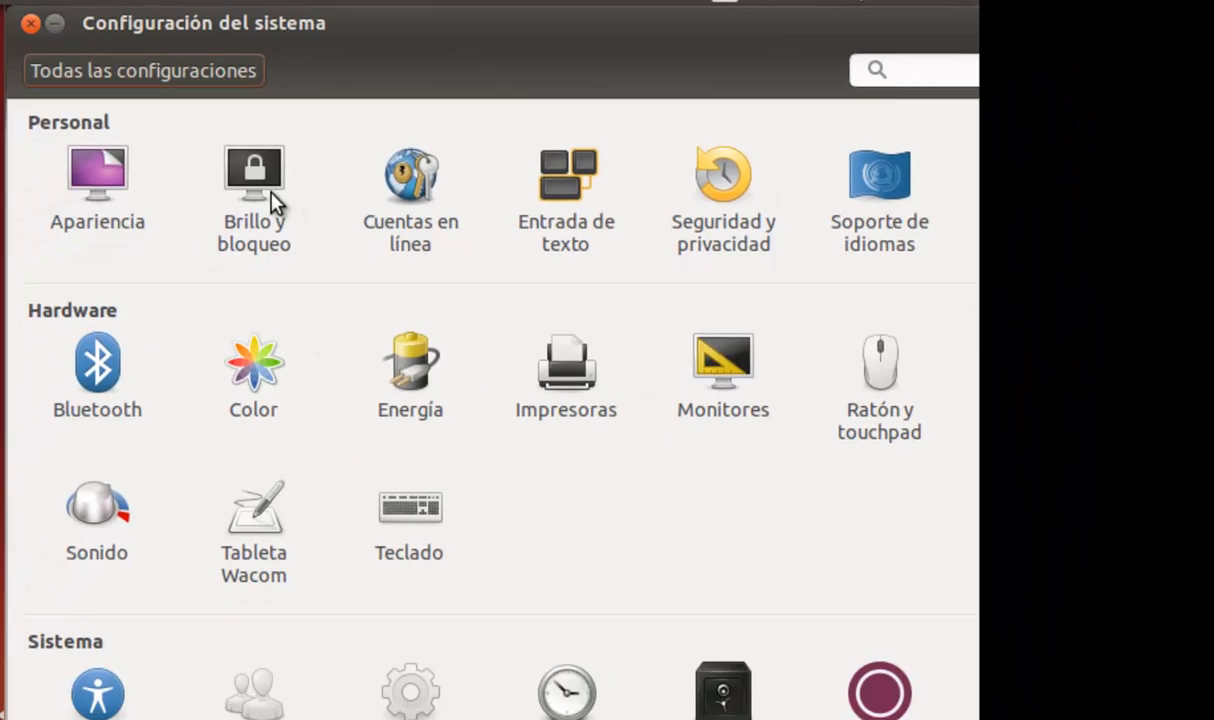
pyautogui.click(744, 382)
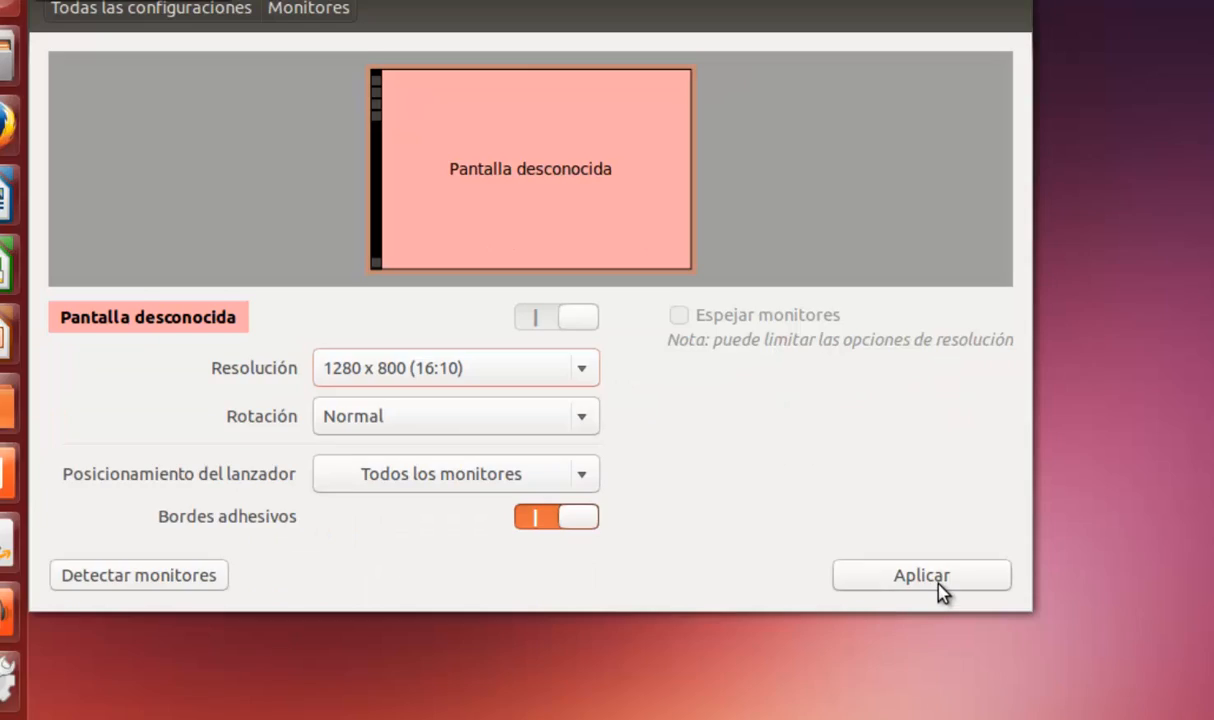
pyautogui.click(935, 580)
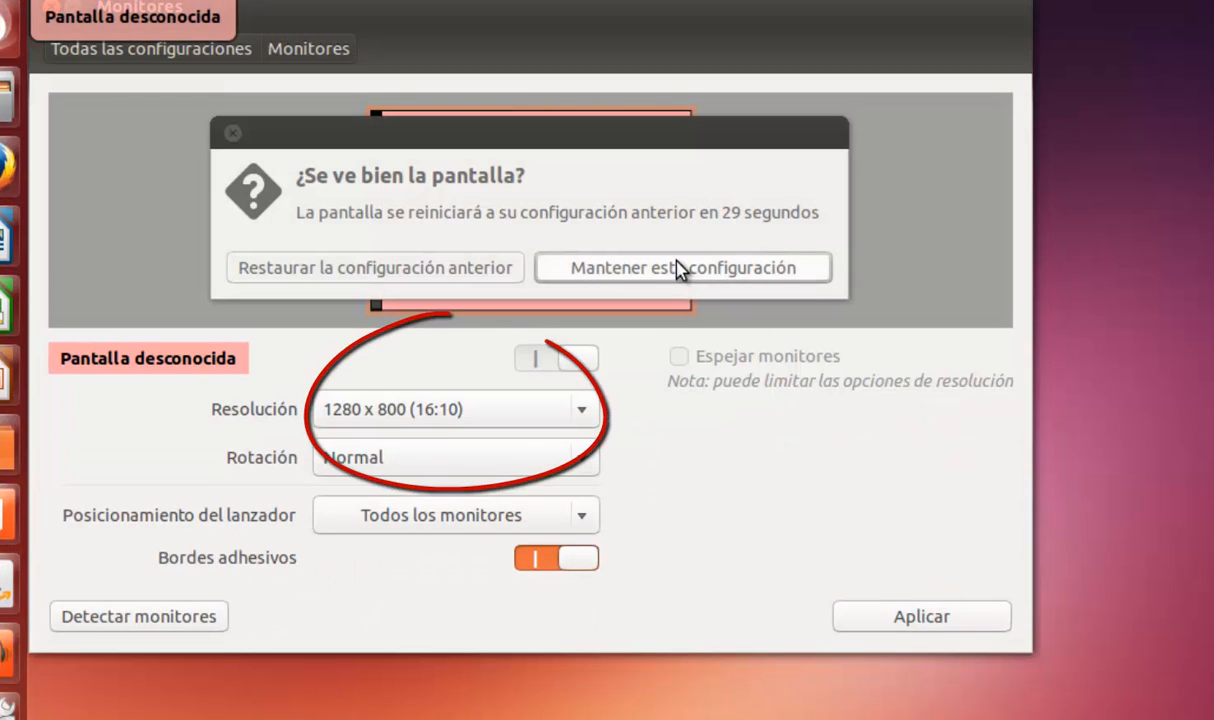
pyautogui.click(733, 268)
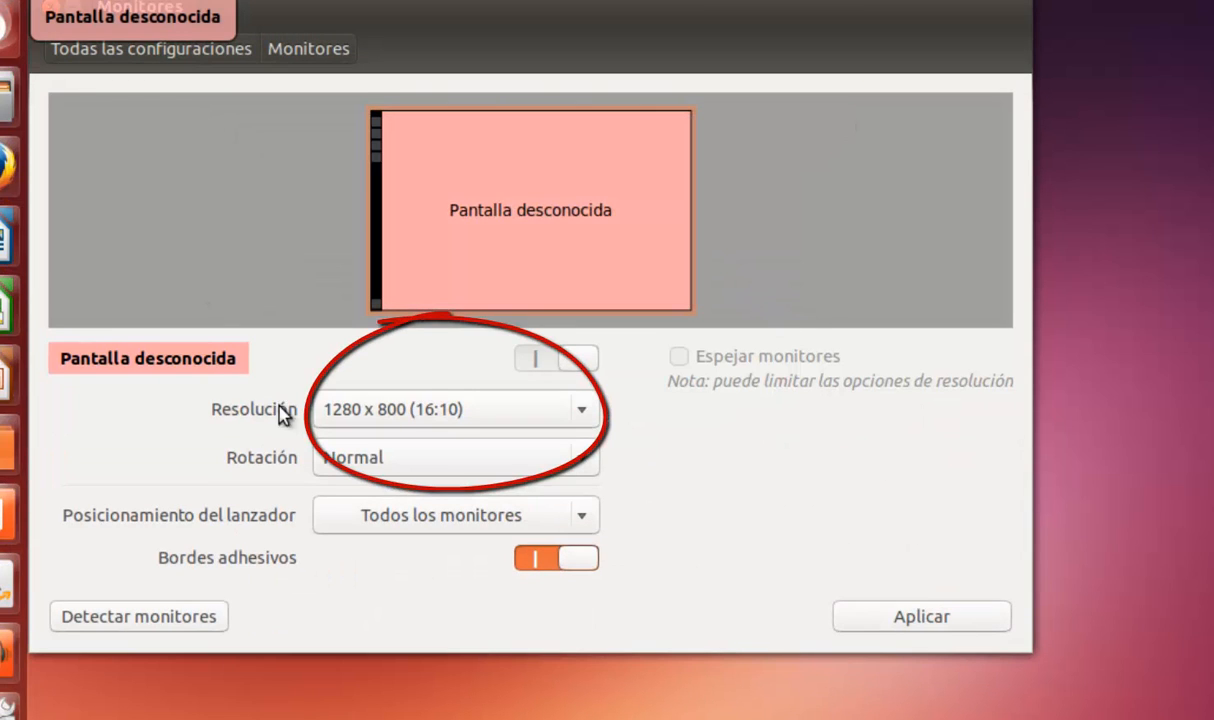
pyautogui.moveTo(267, 15); pyautogui.dragTo(488, 107)
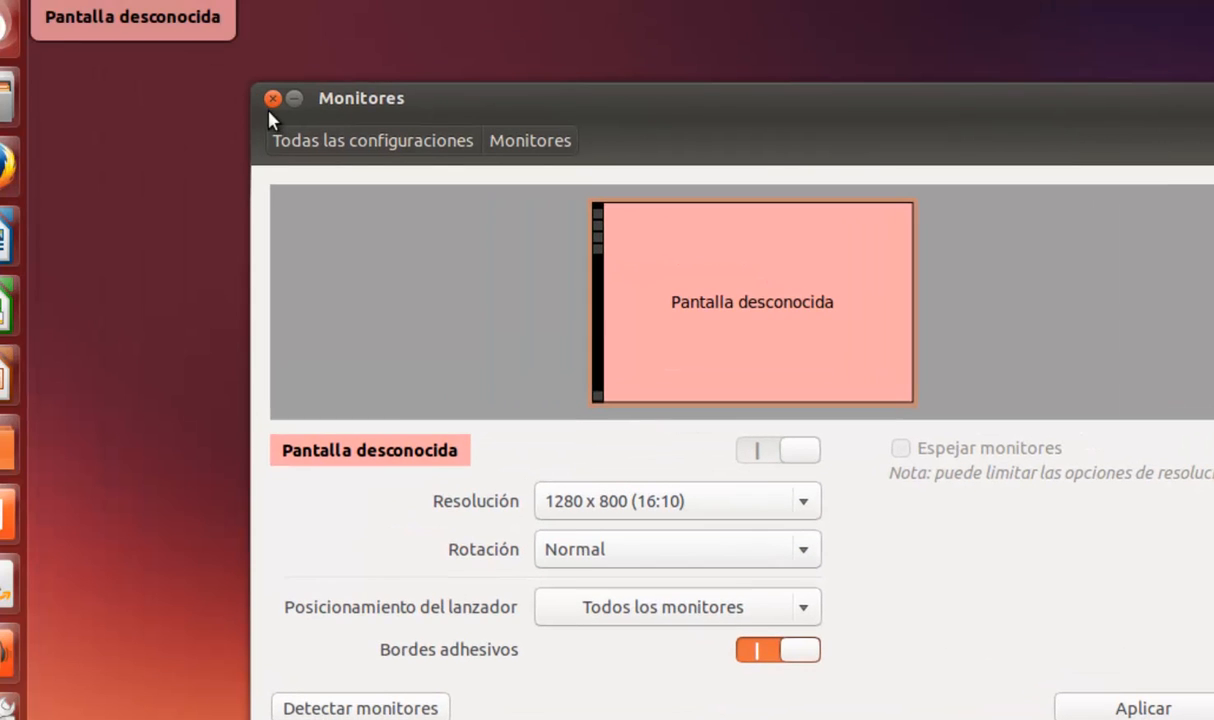
pyautogui.click(273, 100)
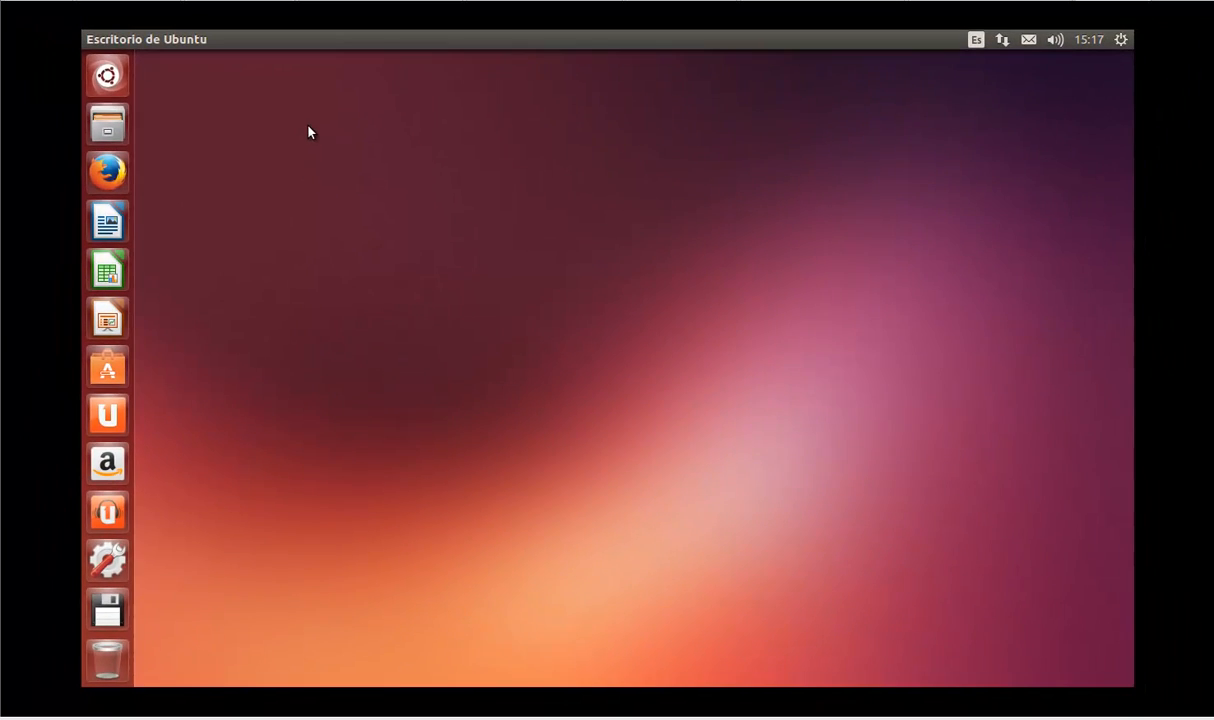